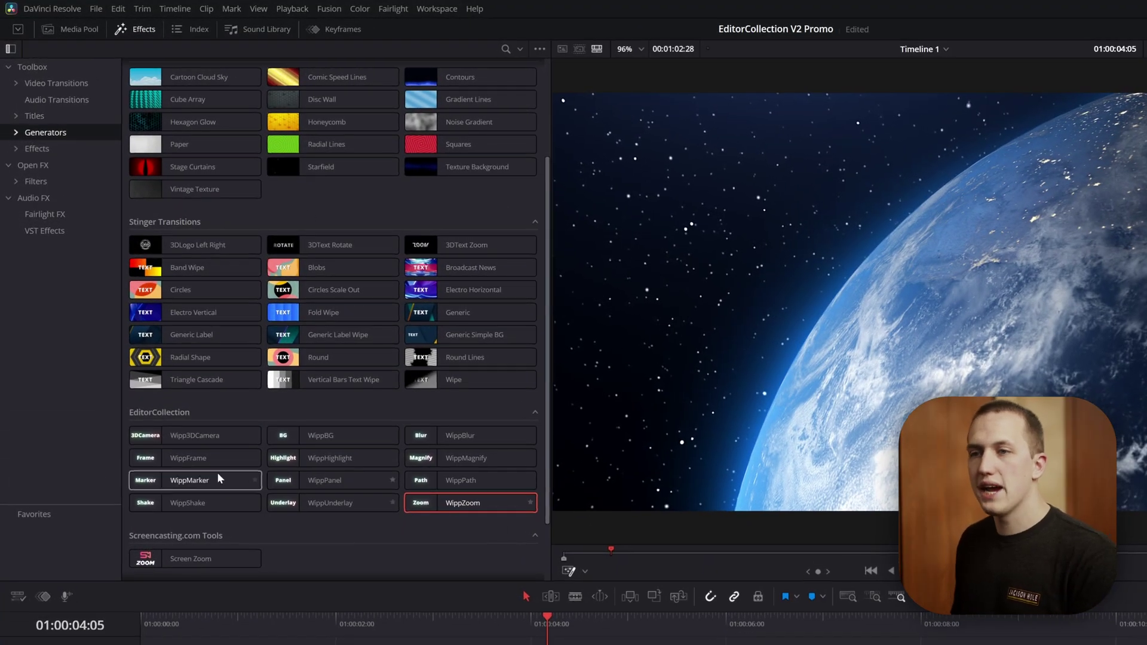
Place a WippZoom generator on Video 2 over the Earth clip and preview its 1.0–1.5 zoom
left_click_drag(461, 504, 408, 644)
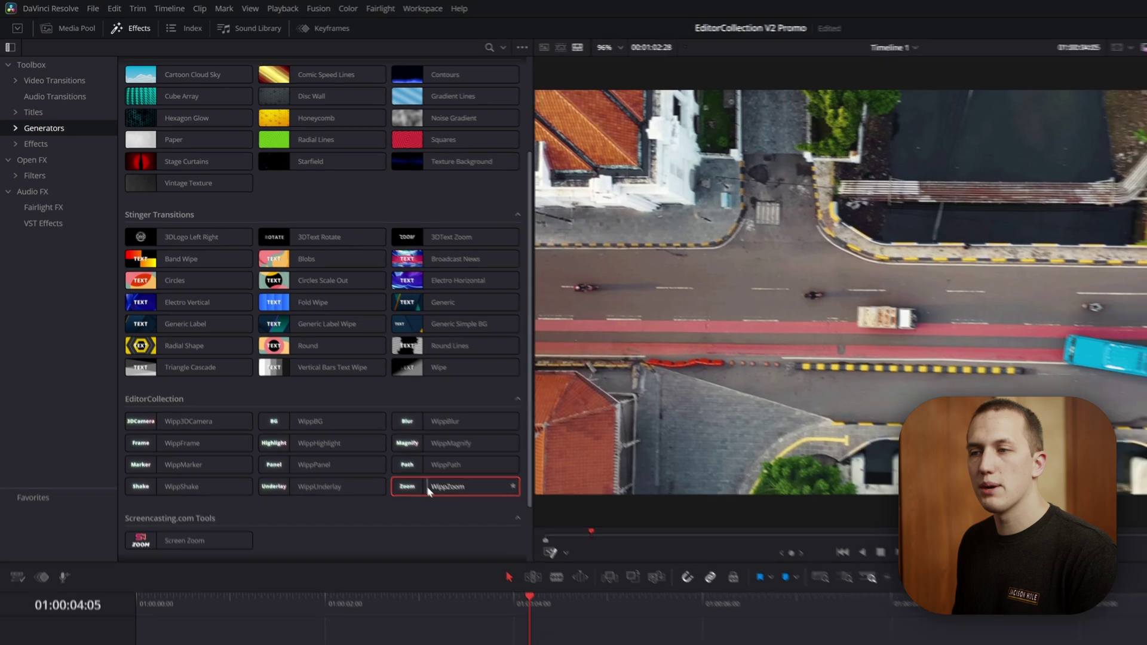
left_click_drag(310, 489, 109, 518)
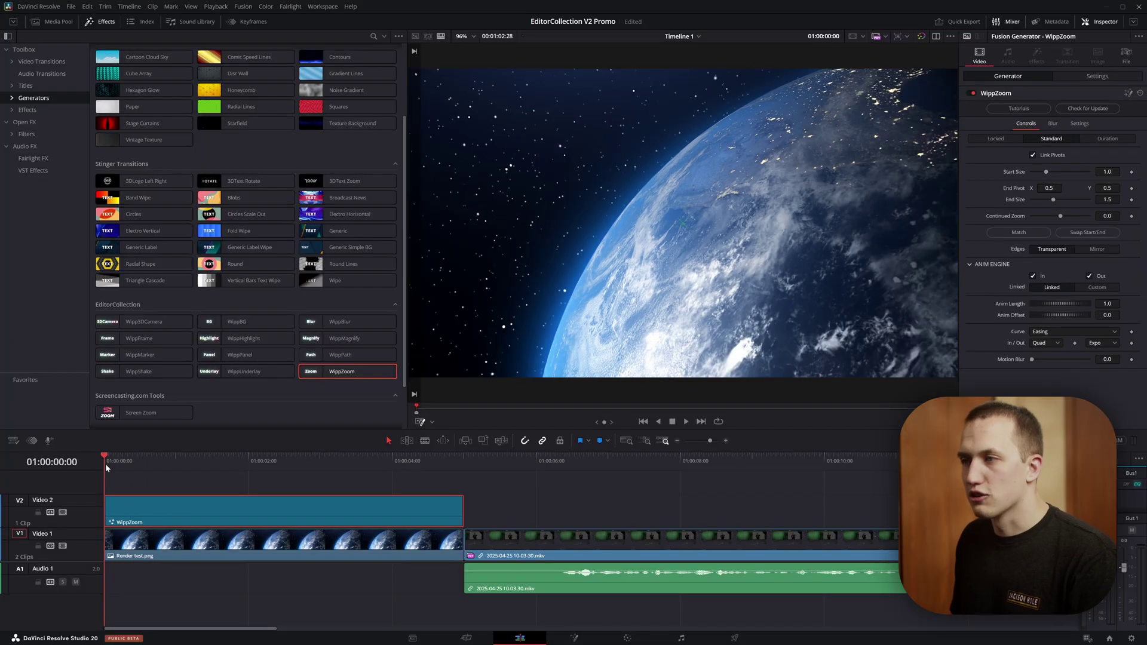
key("space")
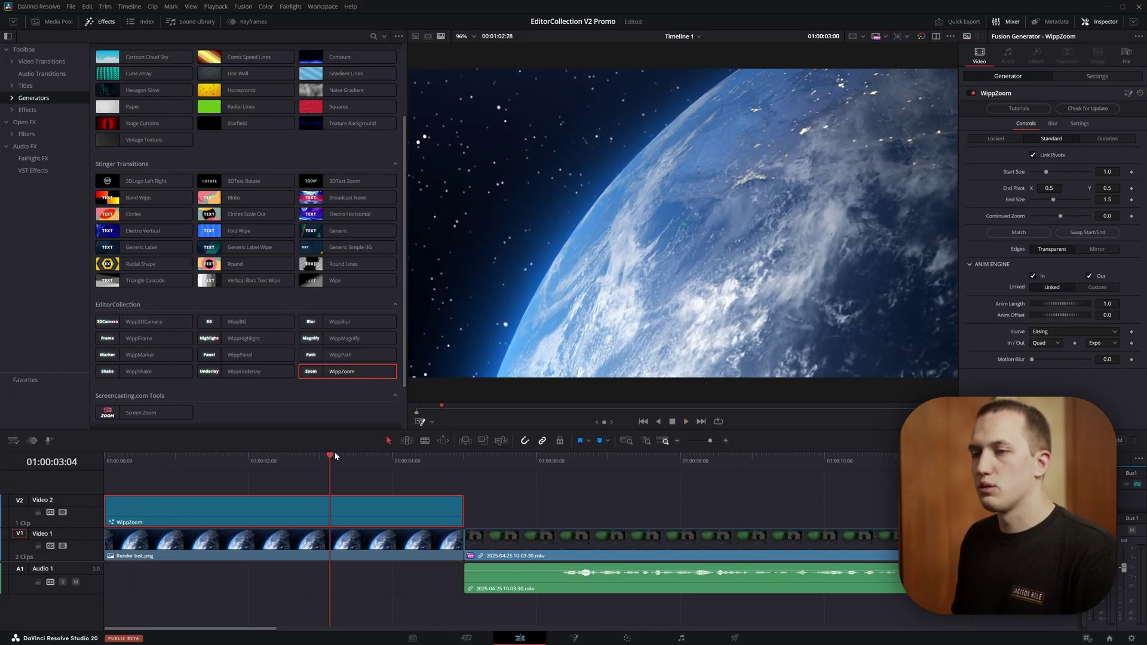
left_click_drag(399, 458, 297, 461)
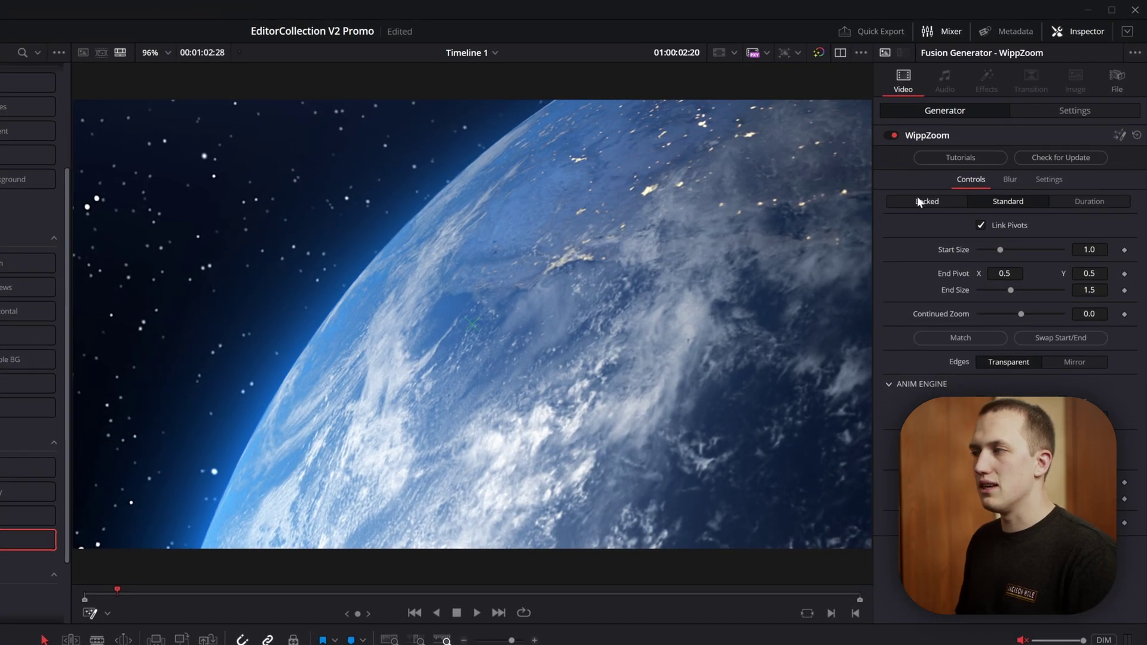
Set WippZoom to Locked mode with Size 1.0 and Continued Zoom 0.171, then play it back
left_click(919, 202)
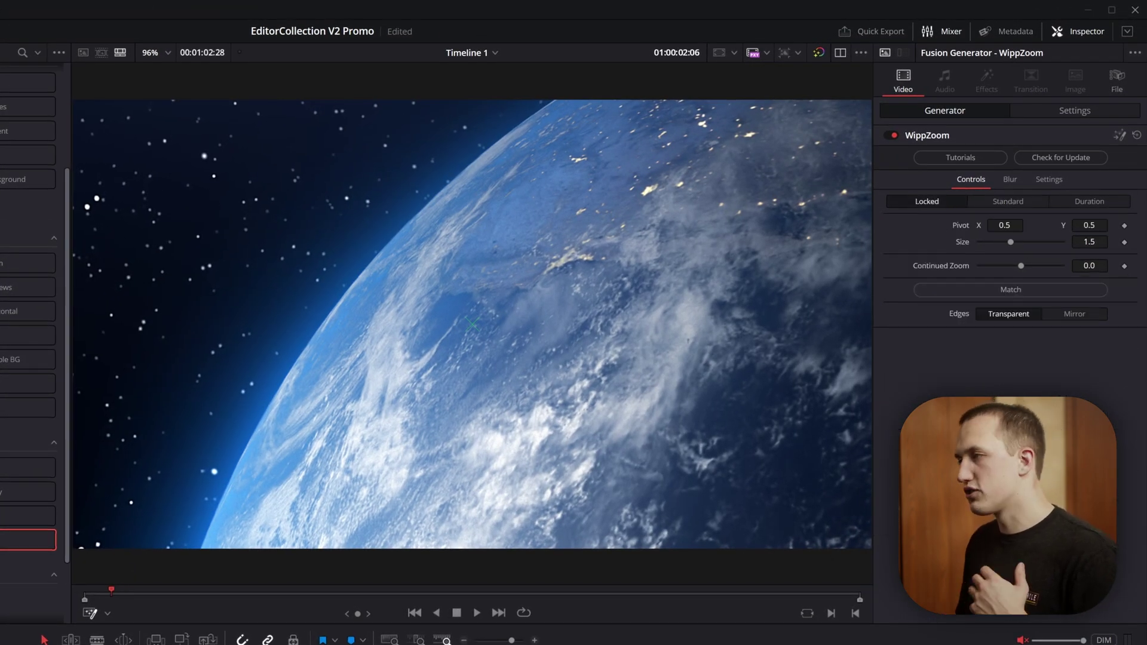
left_click_drag(1089, 242, 1075, 241)
key("BackSpace")
key("BackSpace")
key("Tab")
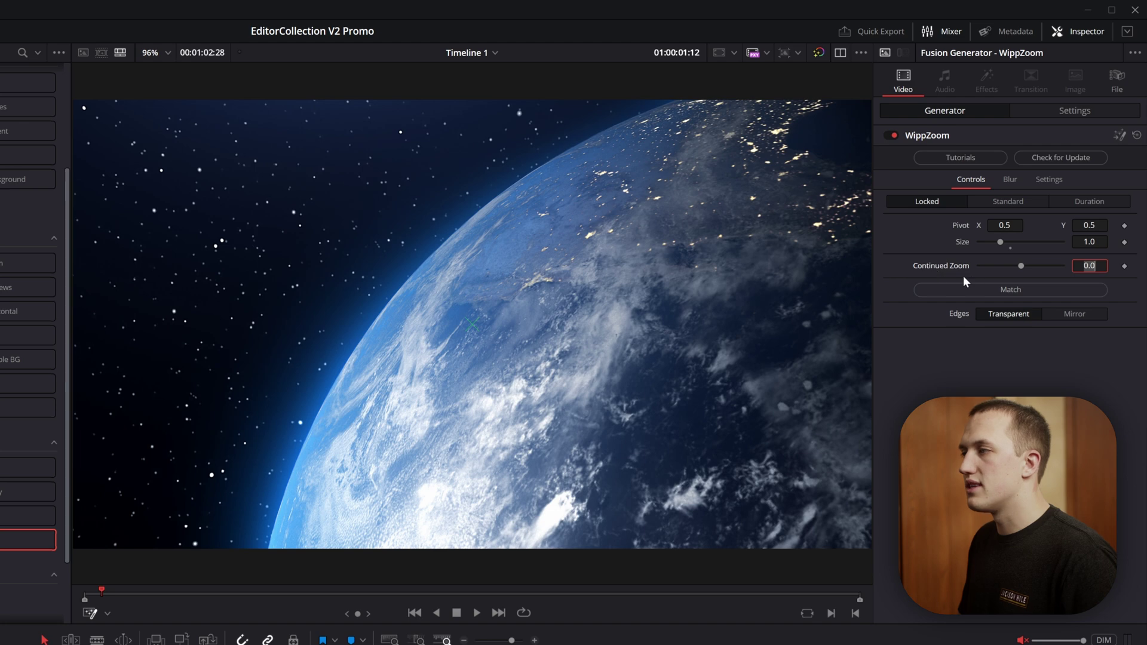
left_click_drag(1021, 266, 1056, 265)
key("space")
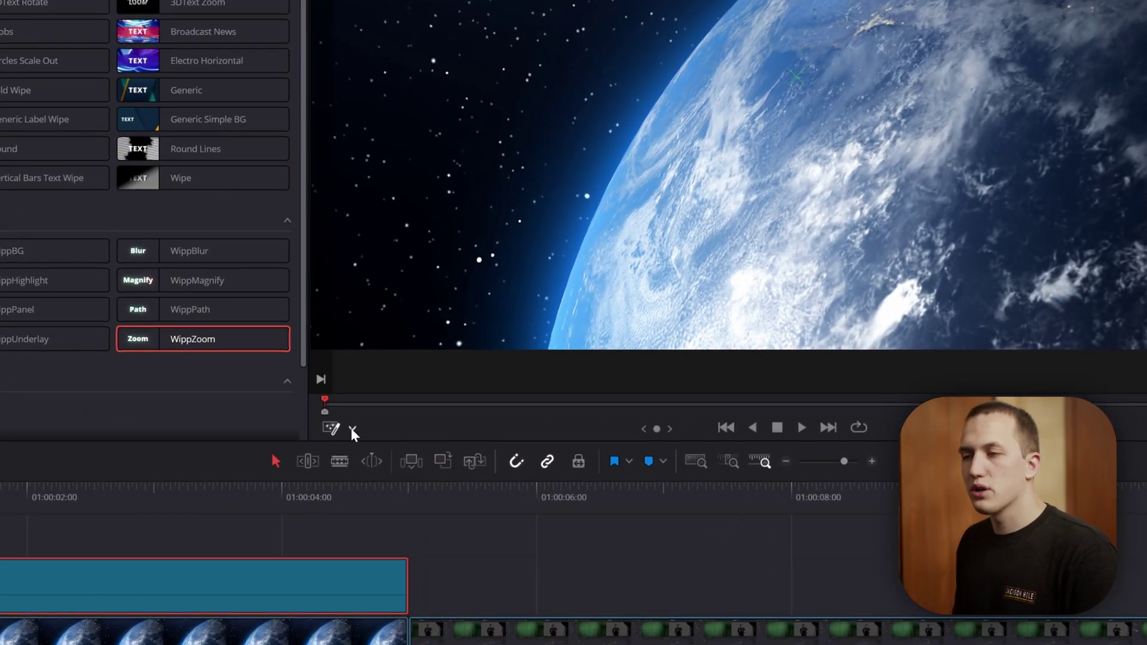
Move the zoom pivot to 0.238988, 0.205512 in the viewer, then trim the WippZoom clip shorter
left_click(352, 429)
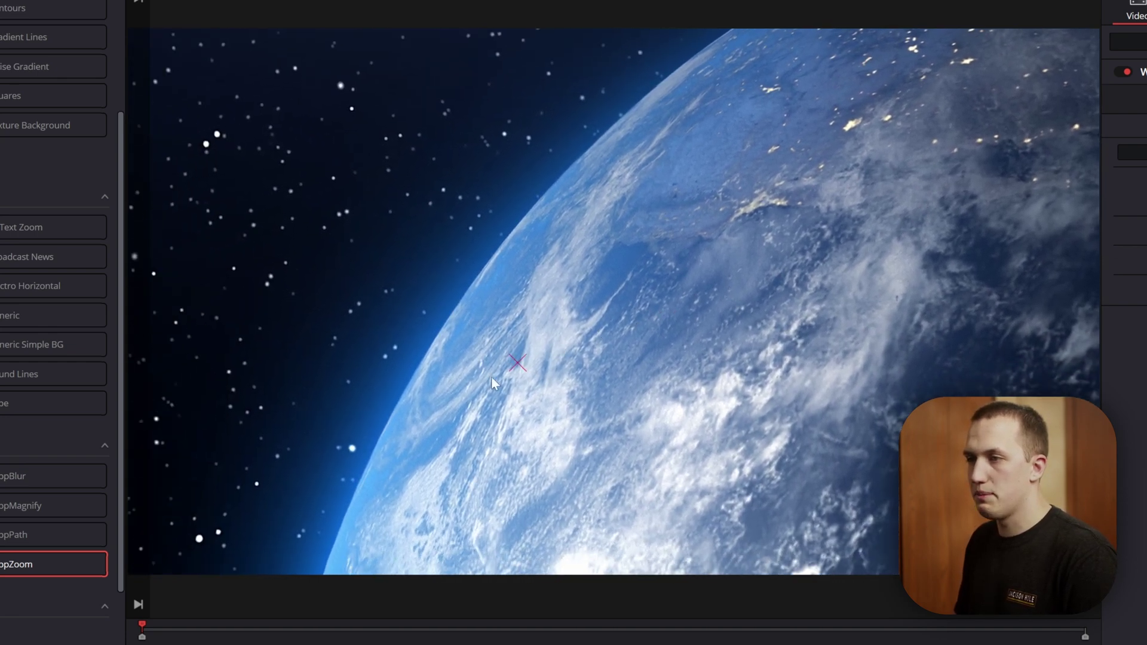
left_click_drag(492, 378, 358, 464)
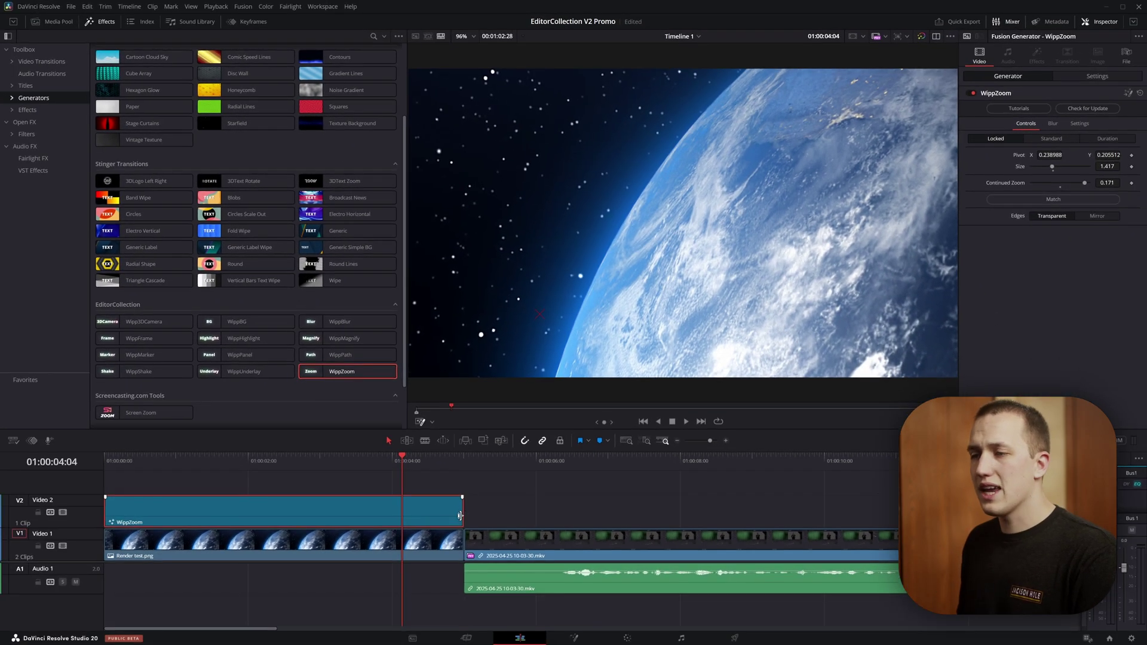
left_click_drag(441, 536, 253, 536)
key("Home")
key("space")
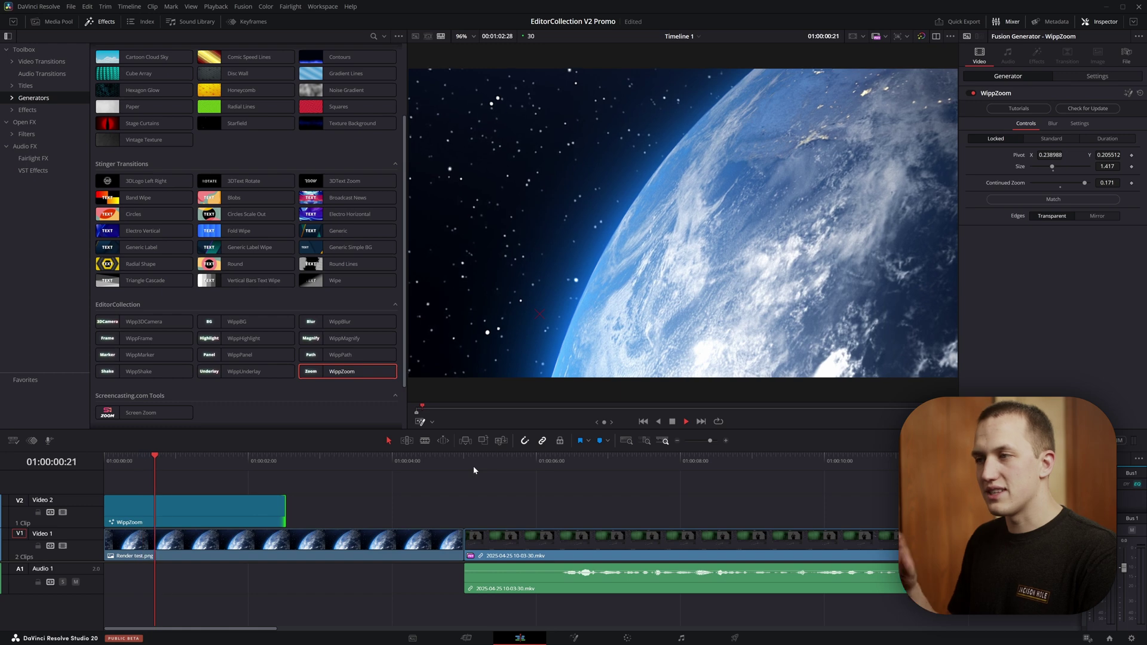
key("space")
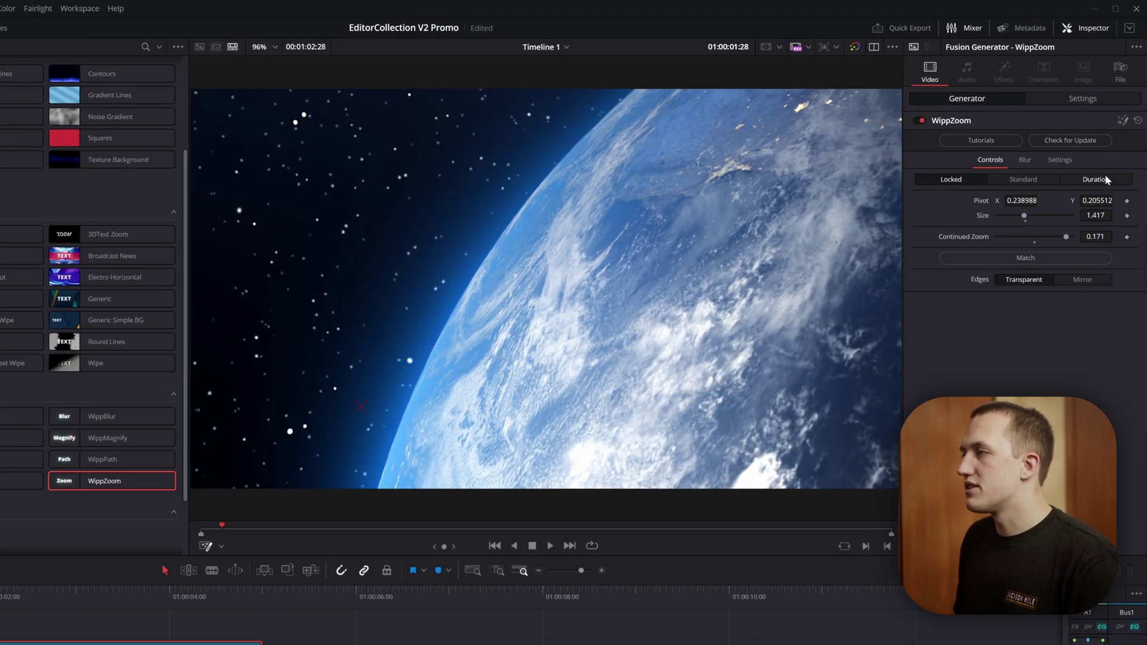
Switch WippZoom to Duration mode with End Size 1.795 and play the timed zoom
left_click(1085, 181)
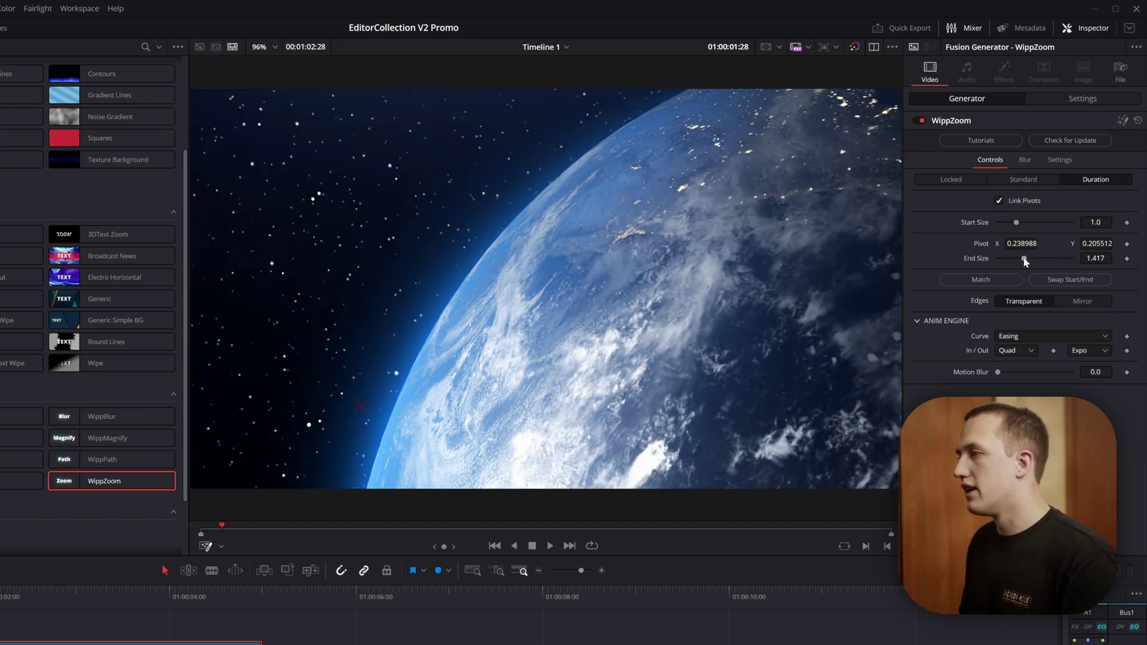
left_click_drag(1024, 258, 1032, 259)
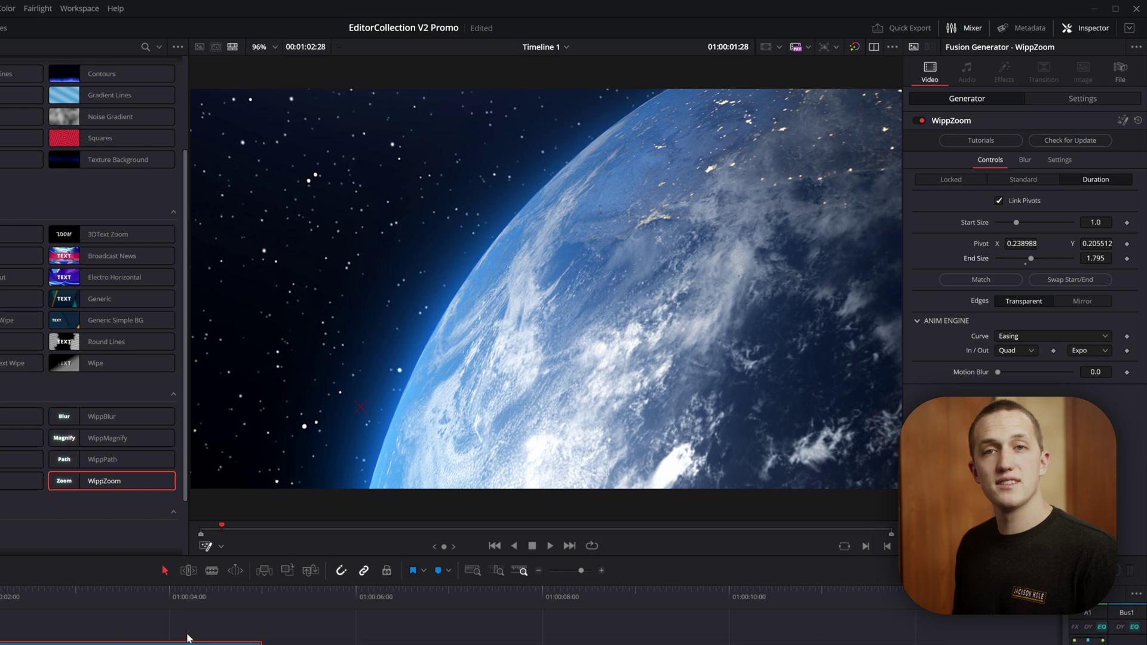
key("space")
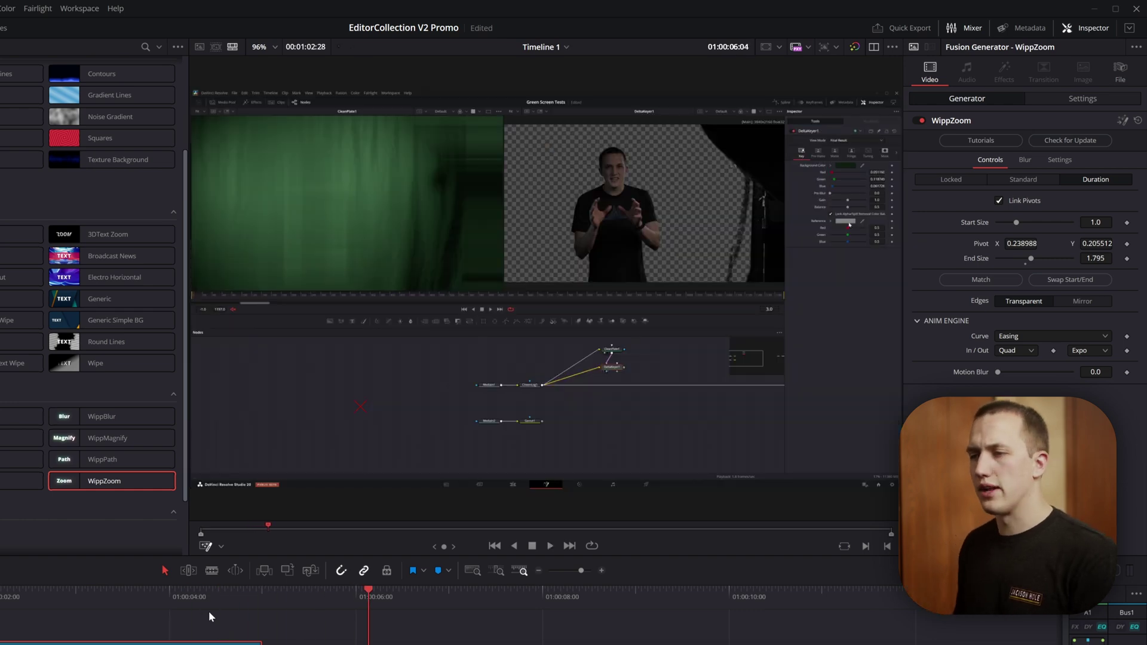
left_click_drag(135, 610, 15, 623)
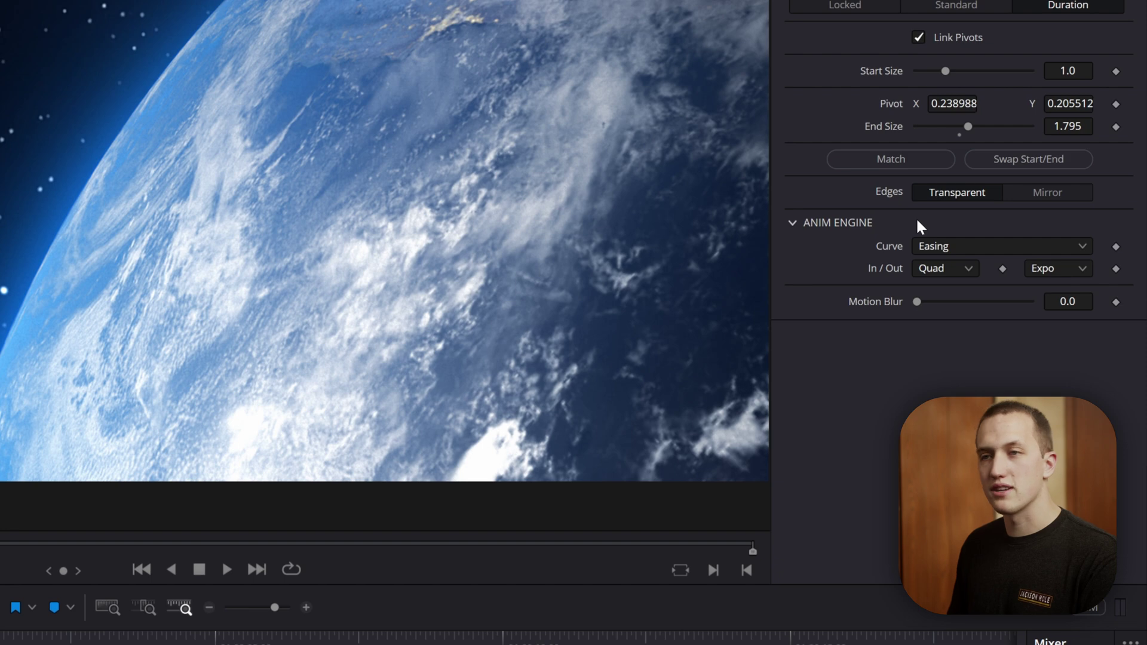
Try the Linear, Easing and Custom zoom curves, ending with Quad in and Expo out
left_click(942, 249)
left_click(941, 268)
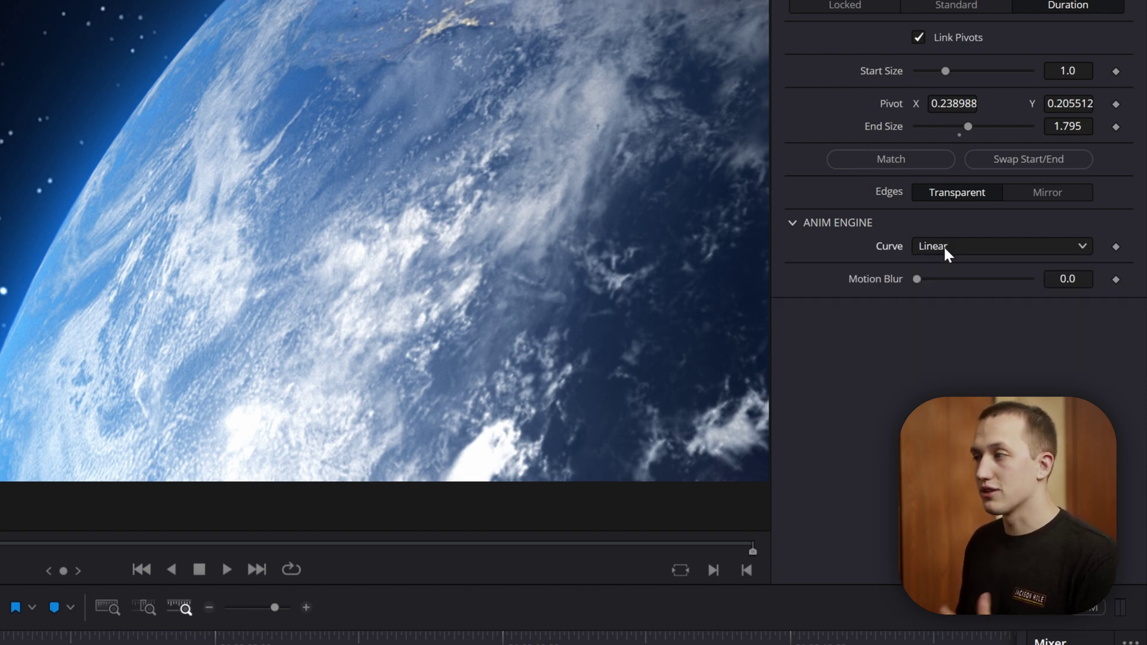
left_click(944, 245)
left_click(939, 287)
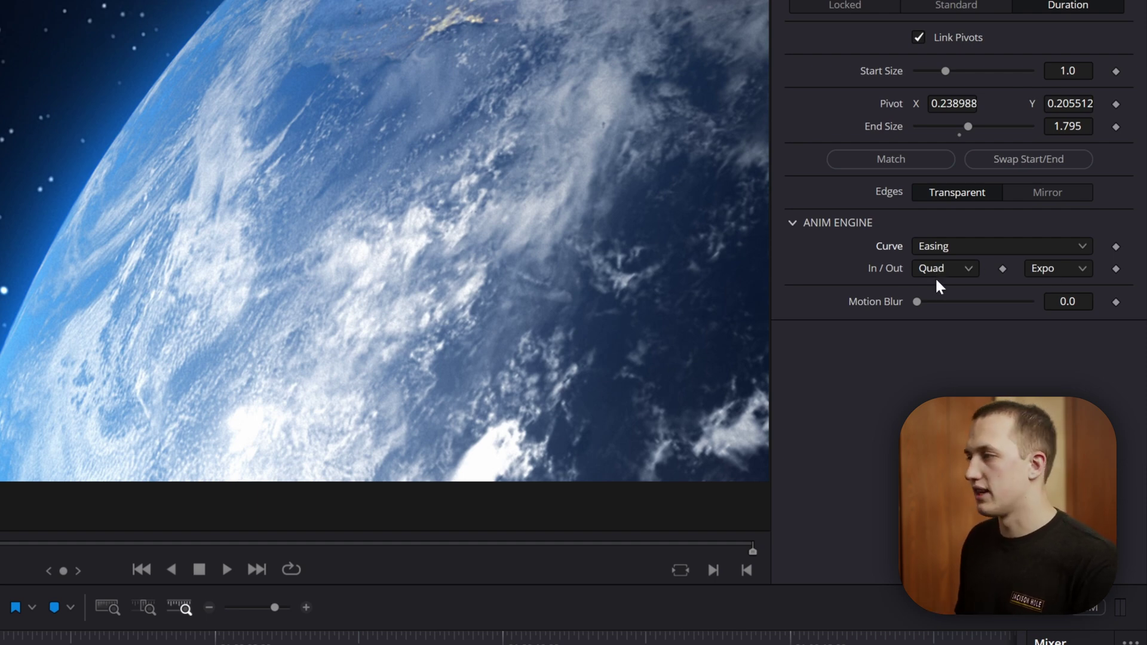
left_click(942, 246)
left_click(949, 306)
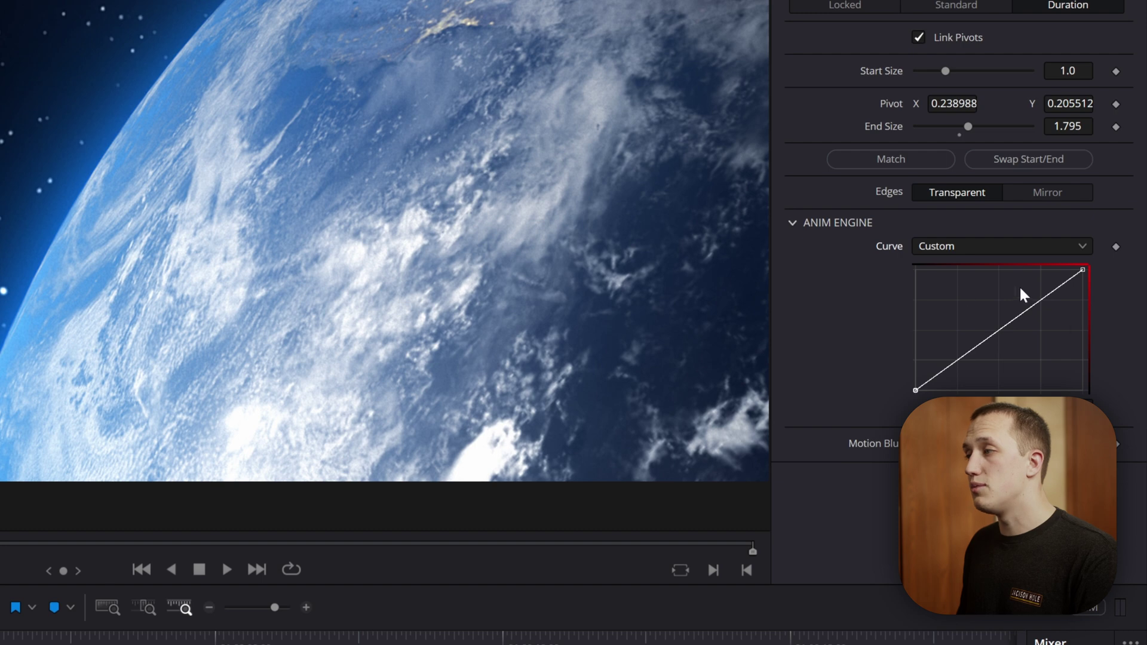
left_click(1013, 323)
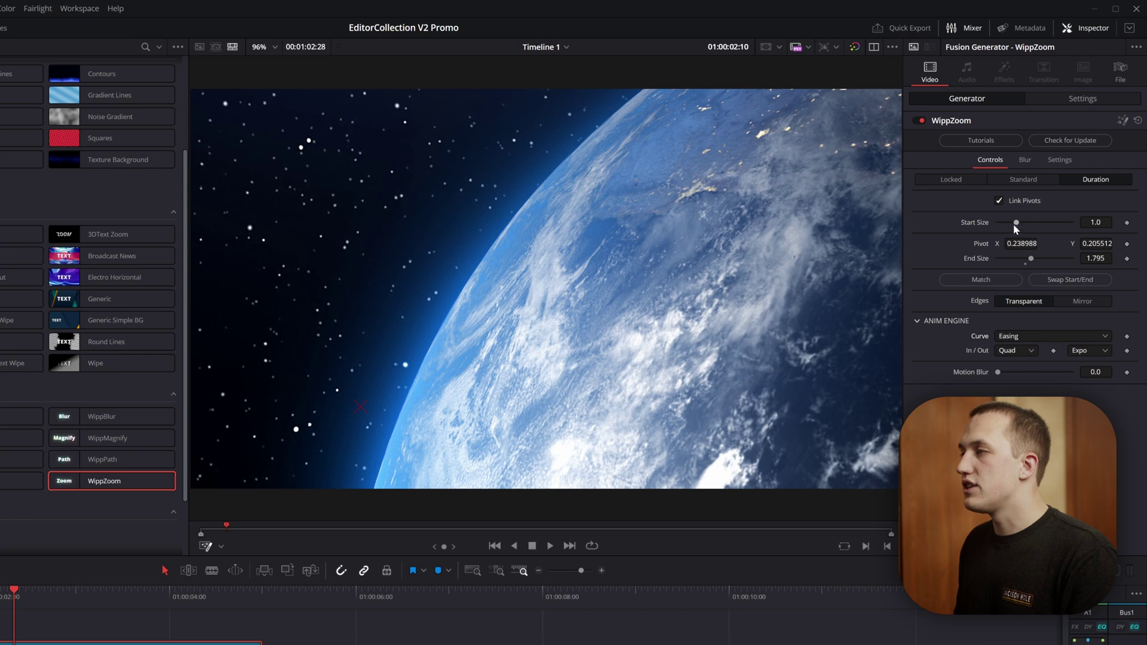
Unlink the pivots and start the zoom at size 1.732 on pivot 0.73, 0.274, then play it
left_click(1026, 202)
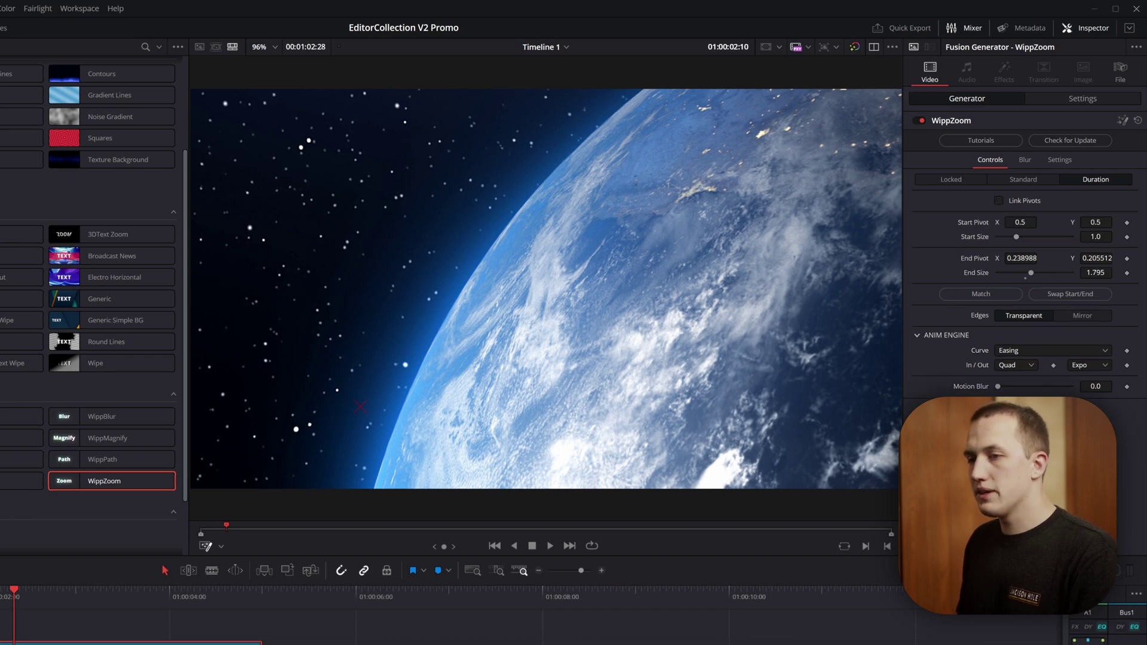
key("Home")
left_click_drag(1018, 237, 1070, 222)
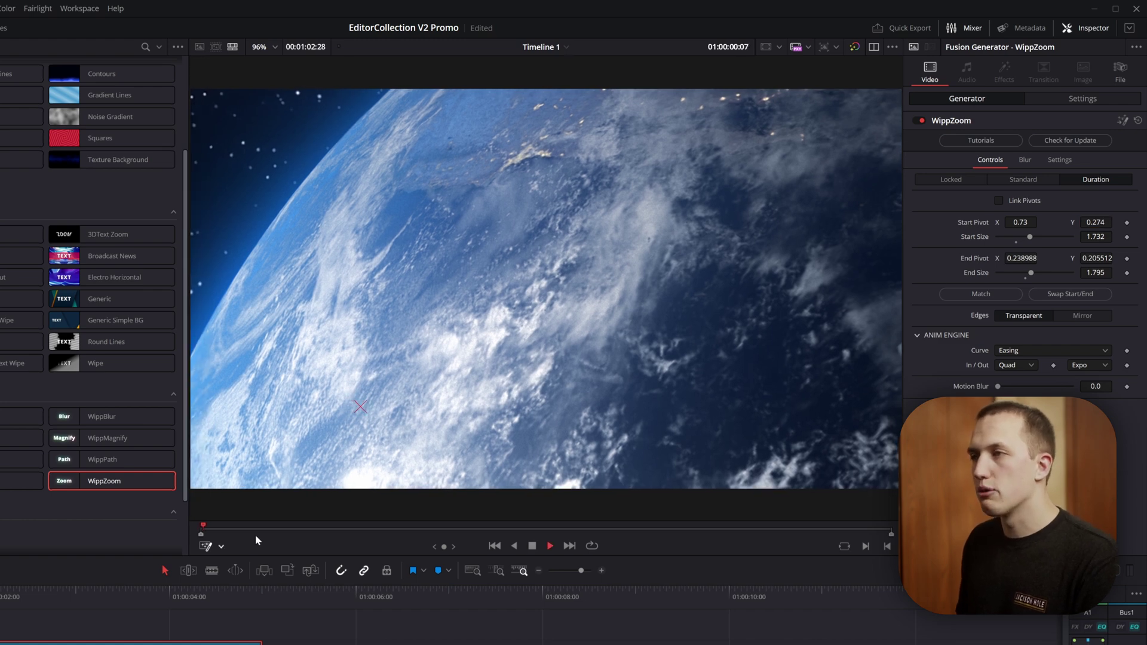
key("space")
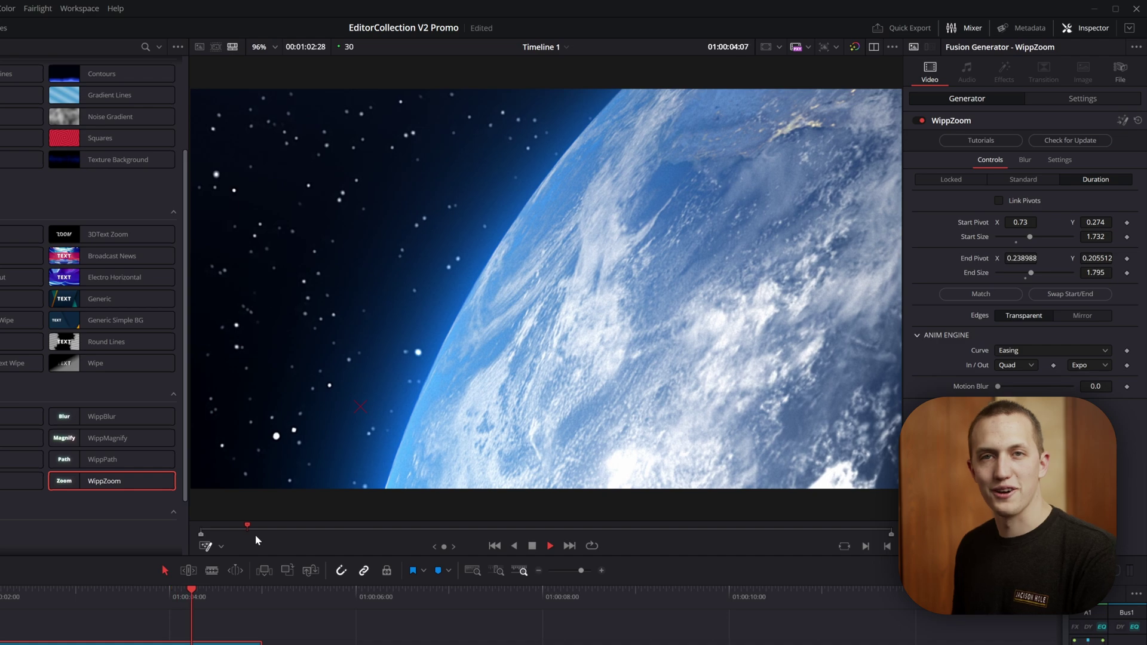
left_click(28, 596)
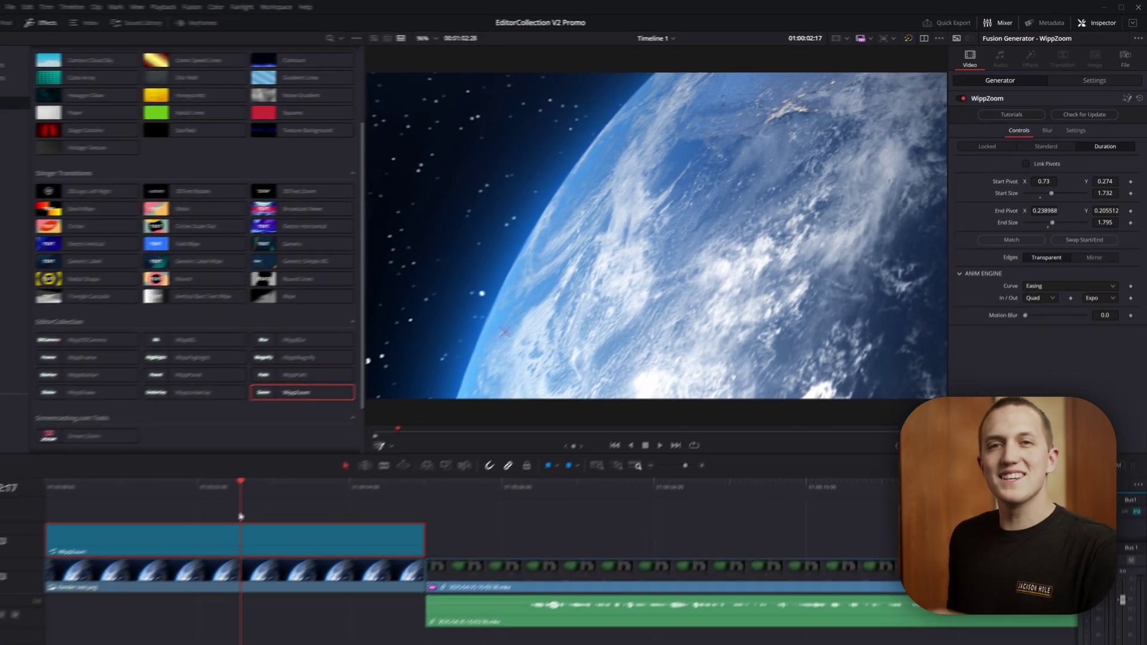
Add a second WippZoom clip at the playhead and aim it toward the top-right of the frame
left_click(52, 633)
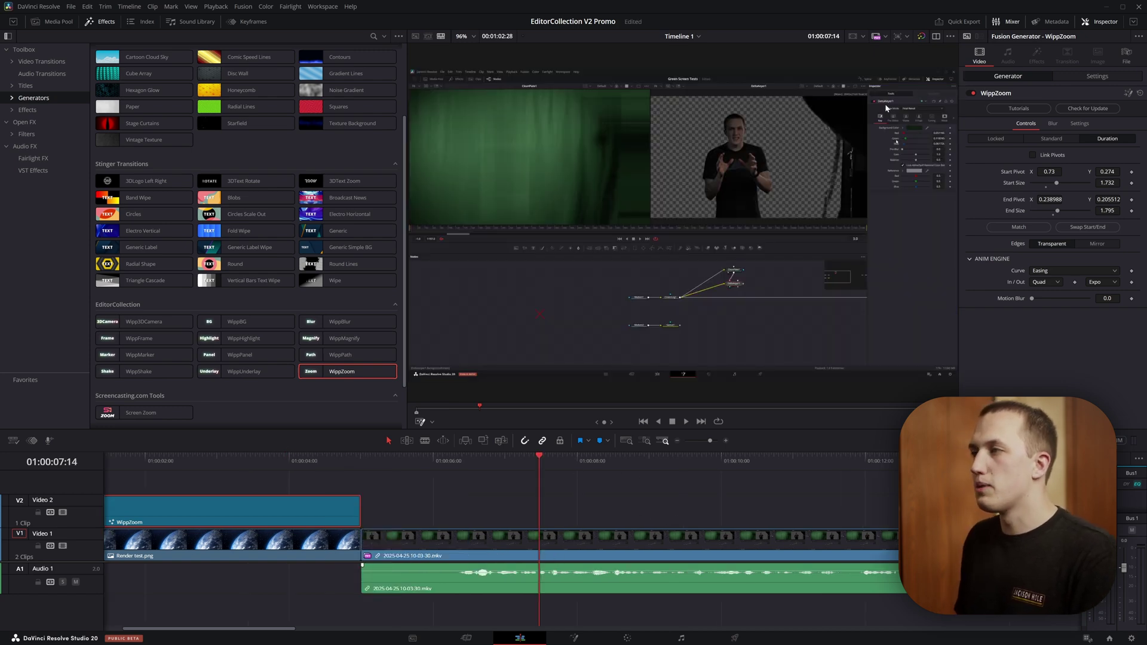
left_click_drag(330, 371, 567, 518)
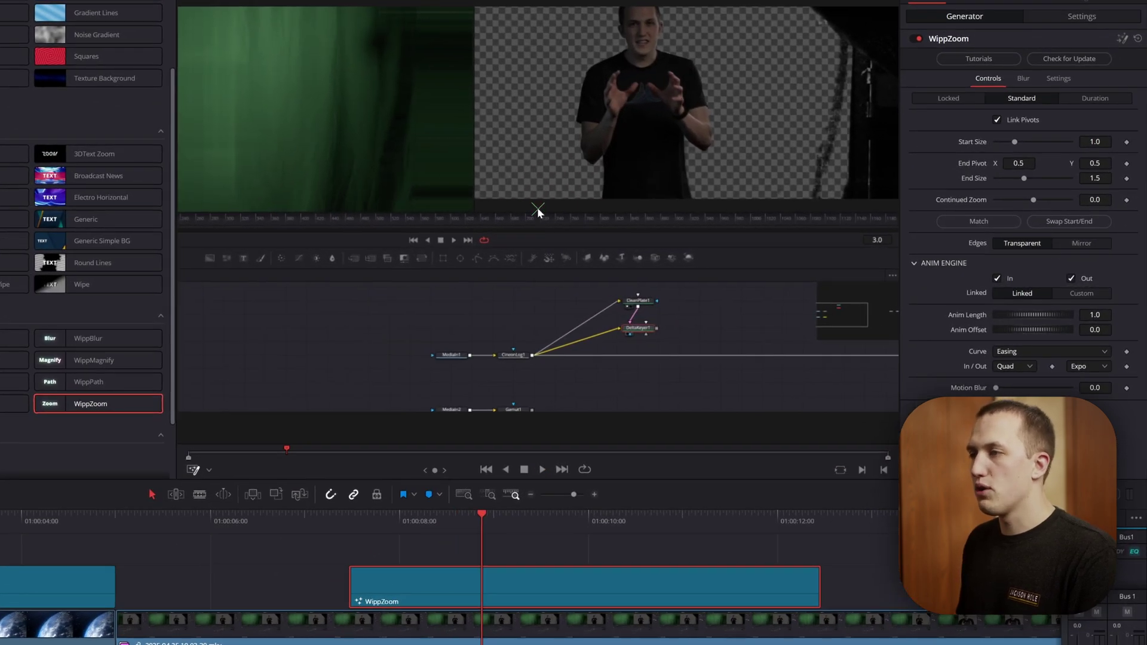
left_click_drag(538, 210, 852, 49)
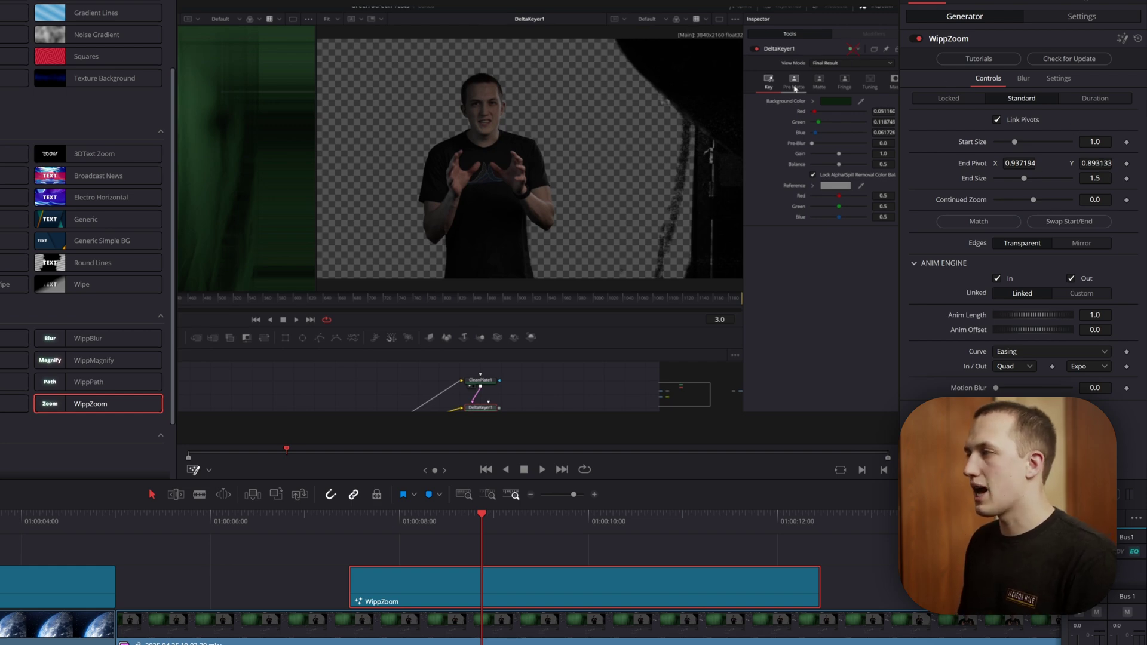
Enter 1 for both End Pivot X and End Pivot Y
type("1")
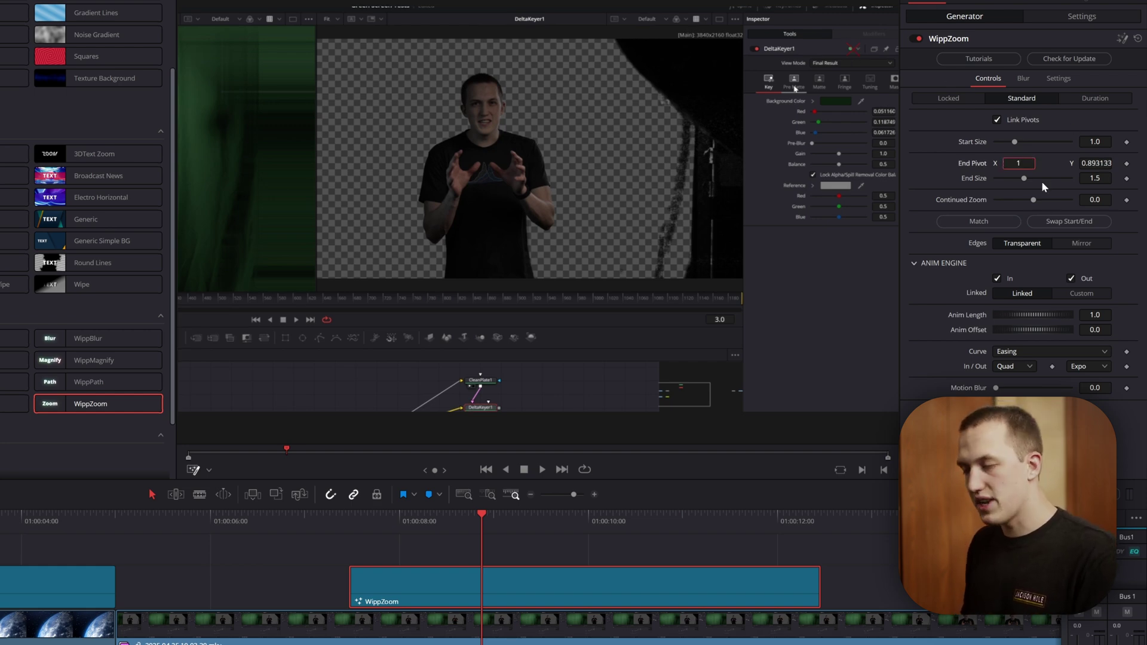
key("Tab")
type("1")
key("Tab")
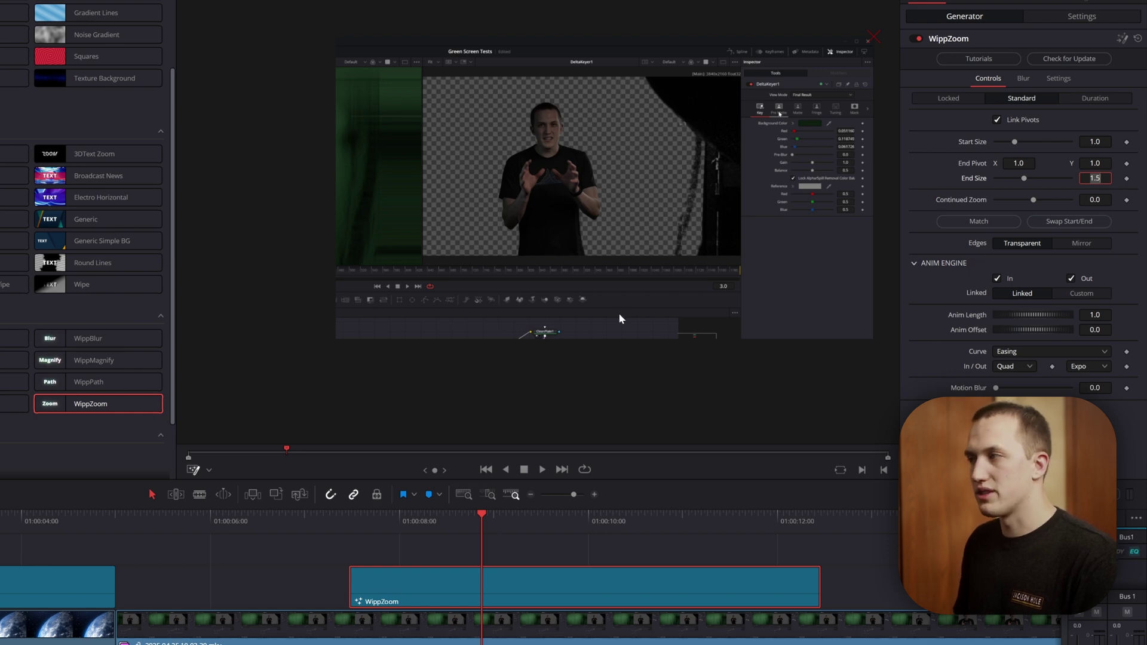
Confirm End Size 1.5 and preview the zoom with a slight positive continued zoom
key("Return")
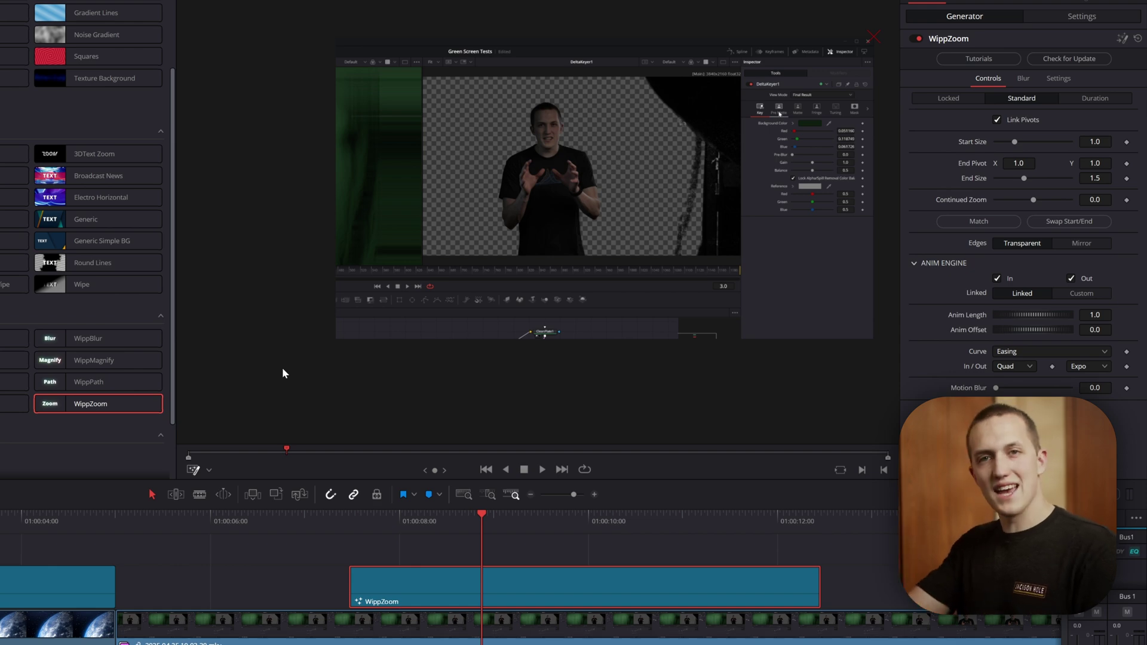
left_click(352, 519)
key("space")
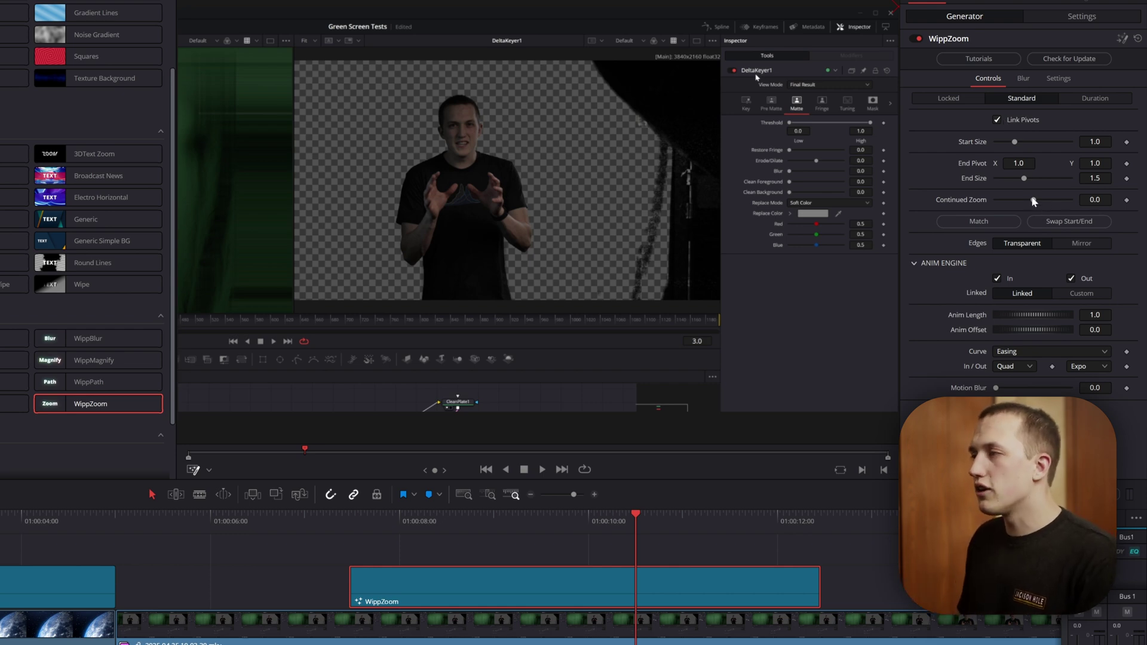
left_click_drag(1034, 200, 1053, 201)
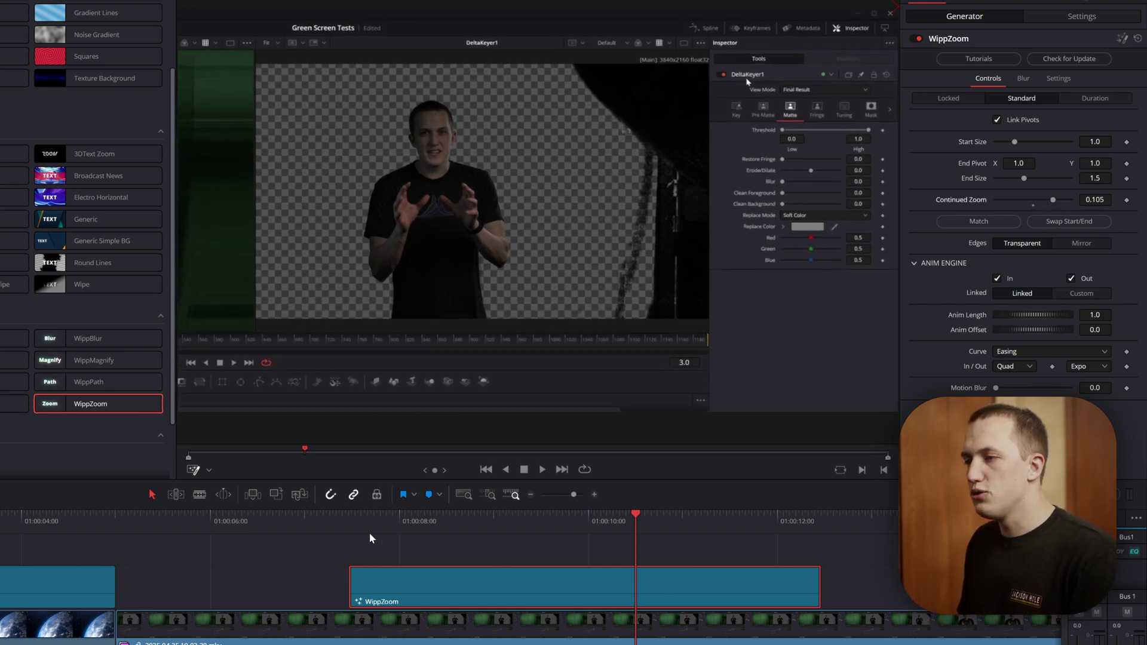
left_click(349, 517)
key("space")
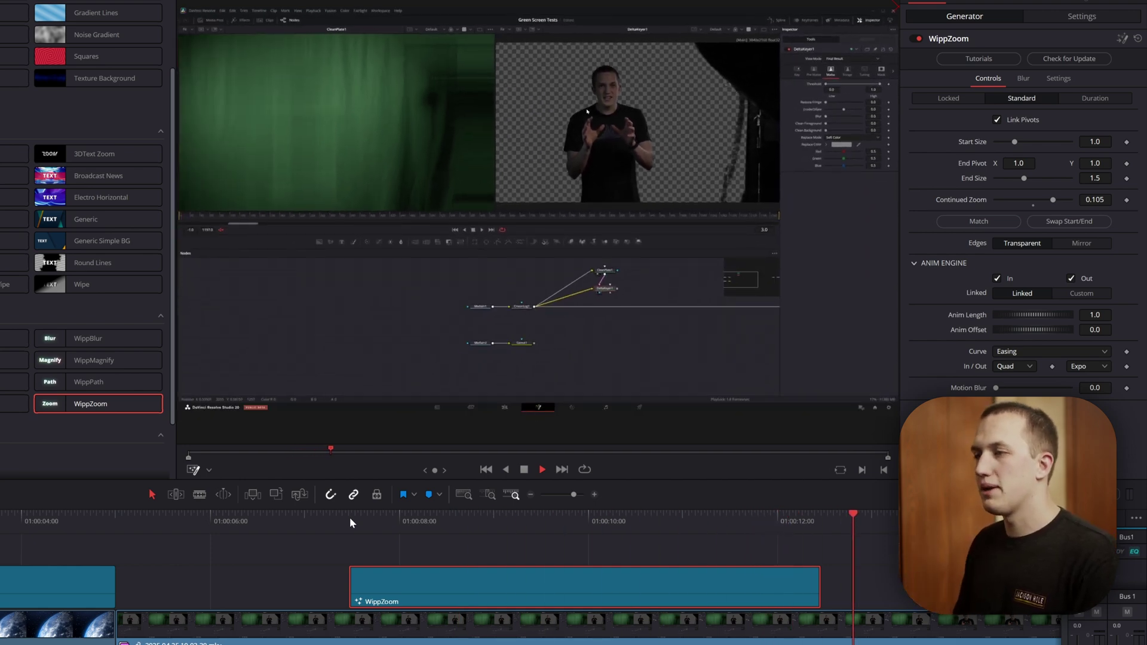
left_click(577, 519)
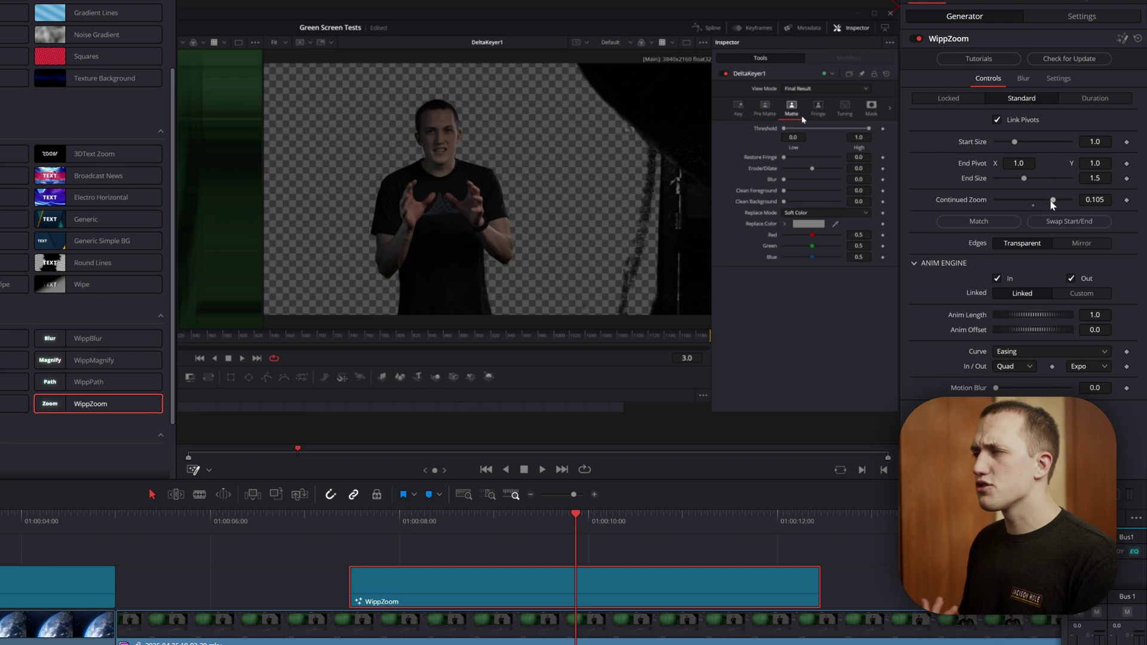
Set Continued Zoom to -0.116 and replay the zoom
left_click_drag(1052, 201, 1011, 199)
left_click(362, 520)
key("space")
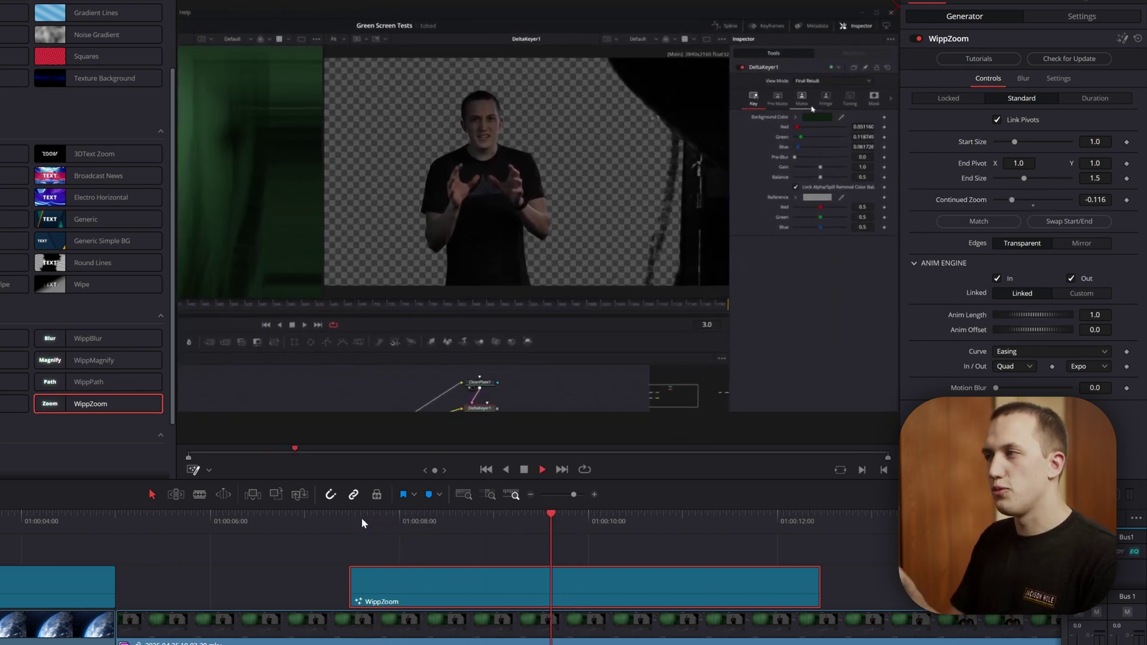
Reset Continued Zoom to 0, toggle the Out animation checkbox, and lengthen Anim Length to 2
key("space")
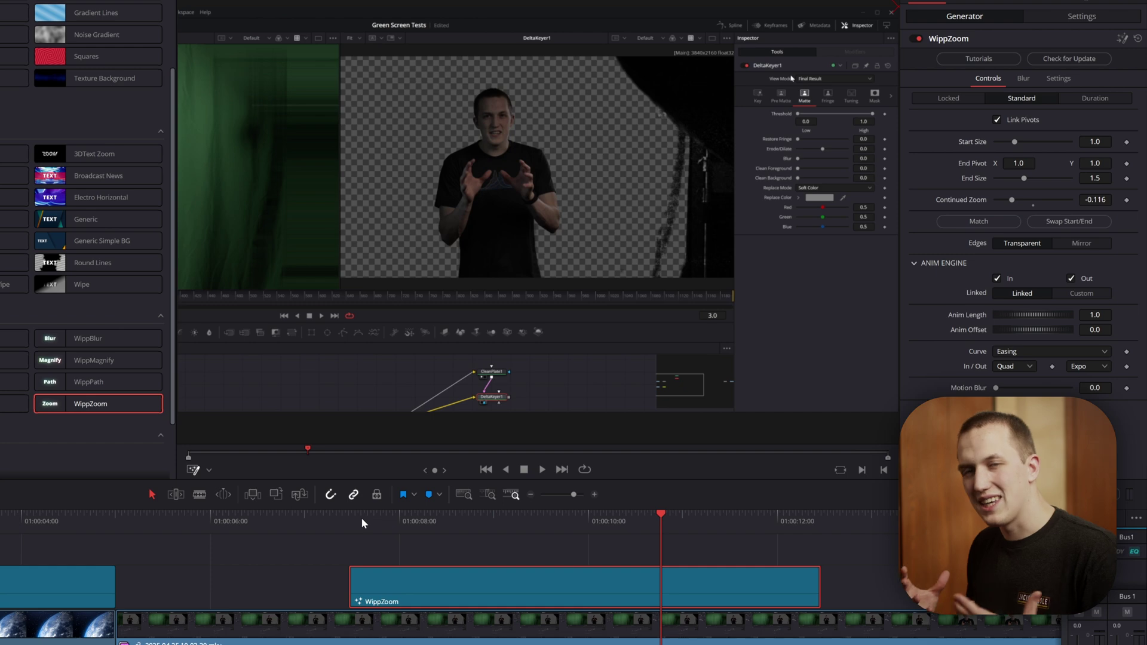
double_click(1011, 200)
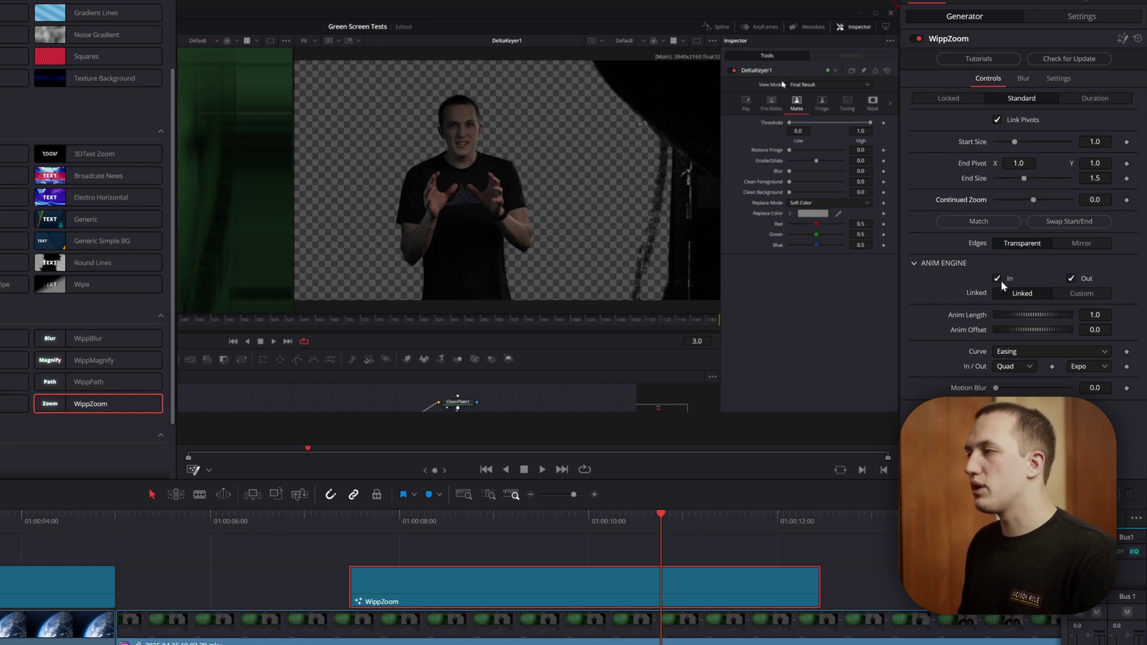
left_click(1071, 278)
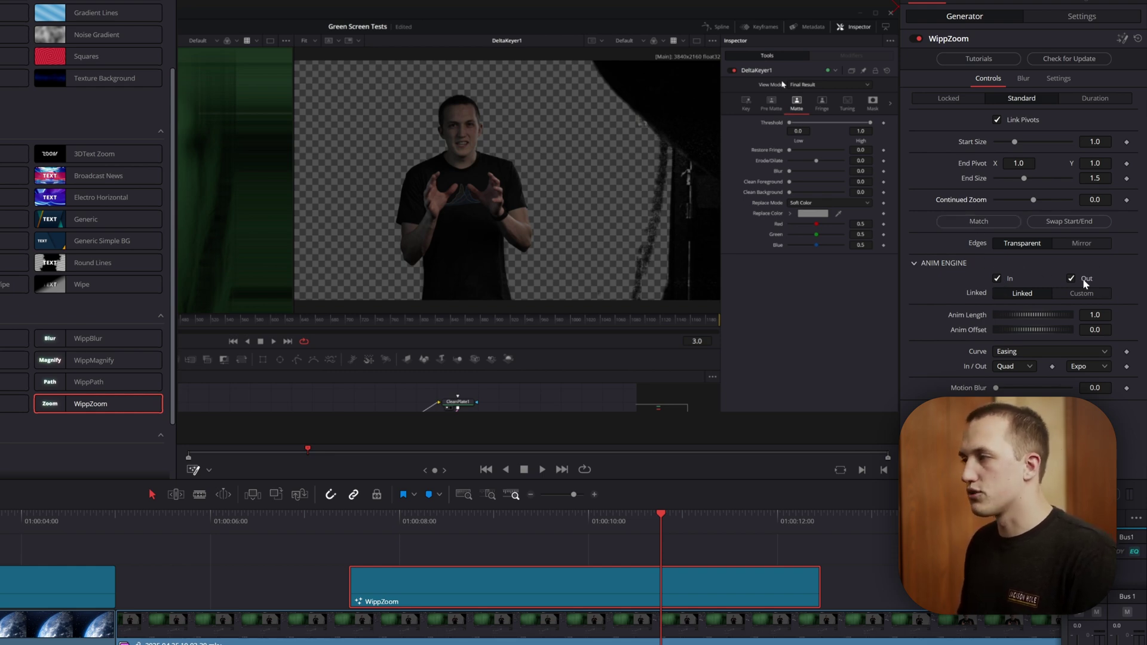
left_click_drag(662, 516, 804, 521)
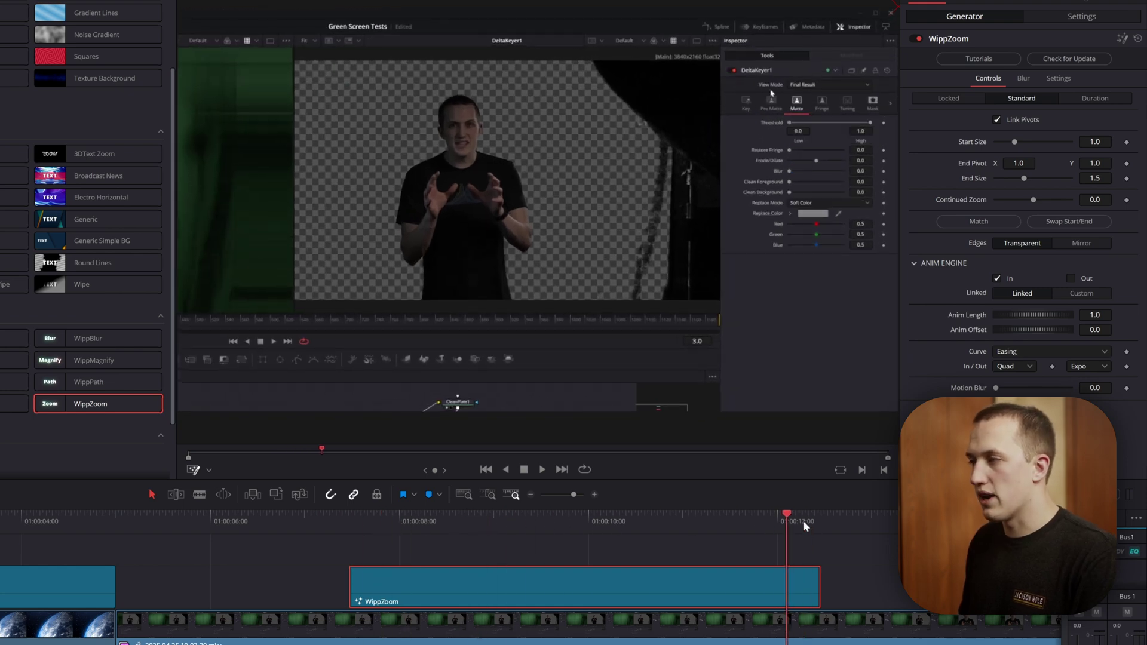
key("j")
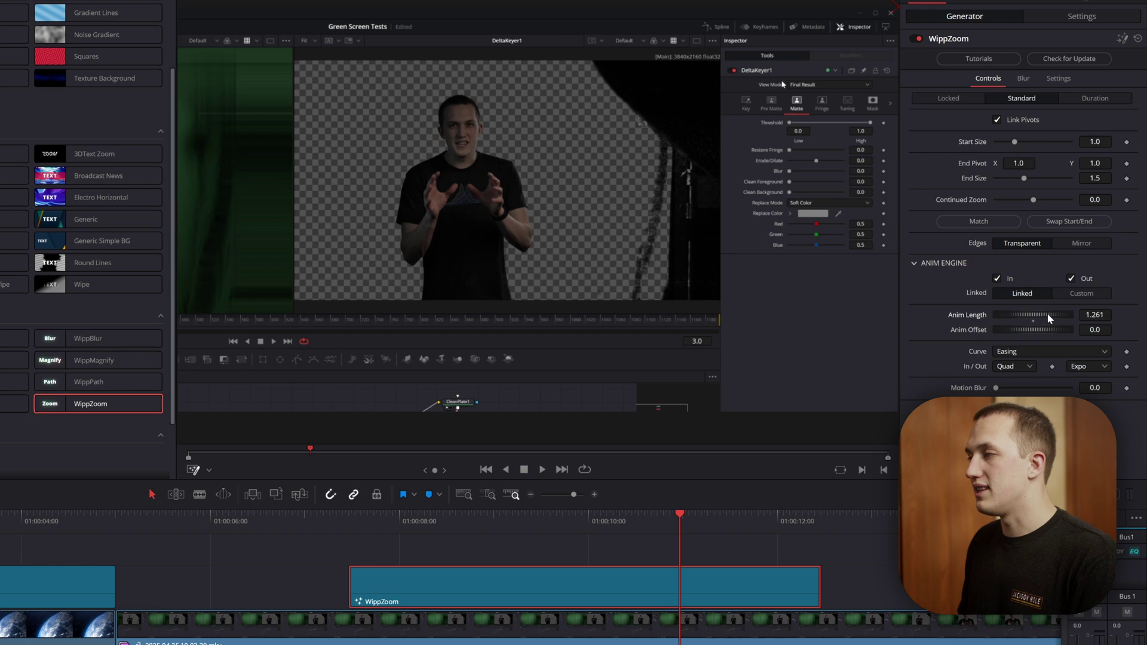
left_click_drag(1050, 315, 1035, 324)
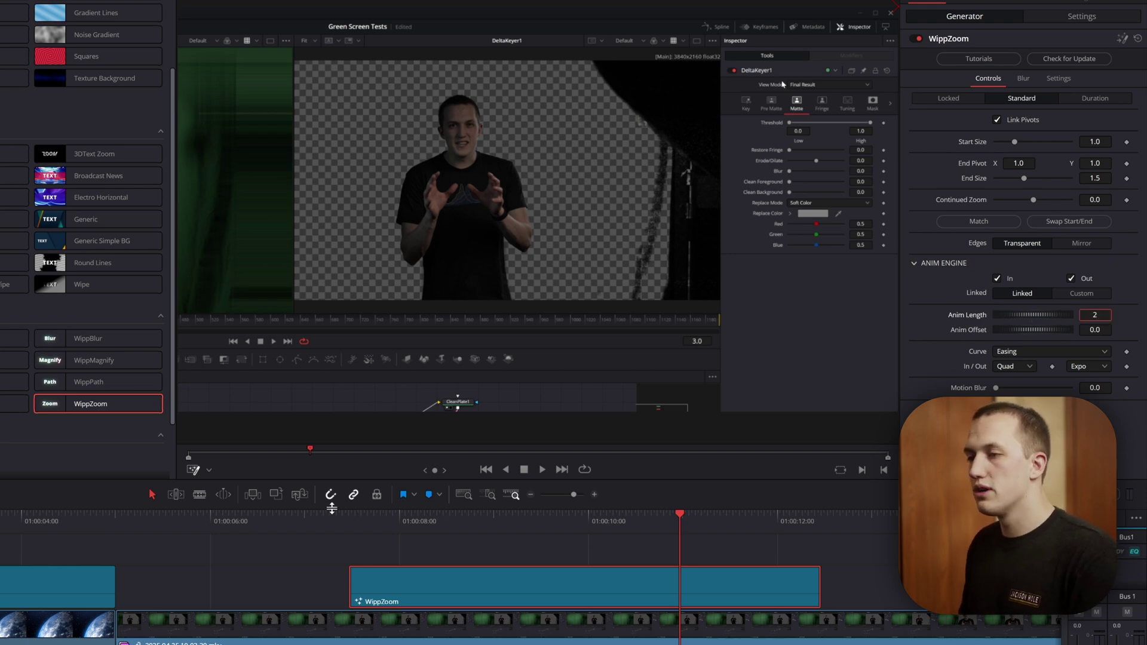
Play the longer zoom, then drag the WippZoom clip's right edge longer and scrub through it
left_click(350, 519)
key("space")
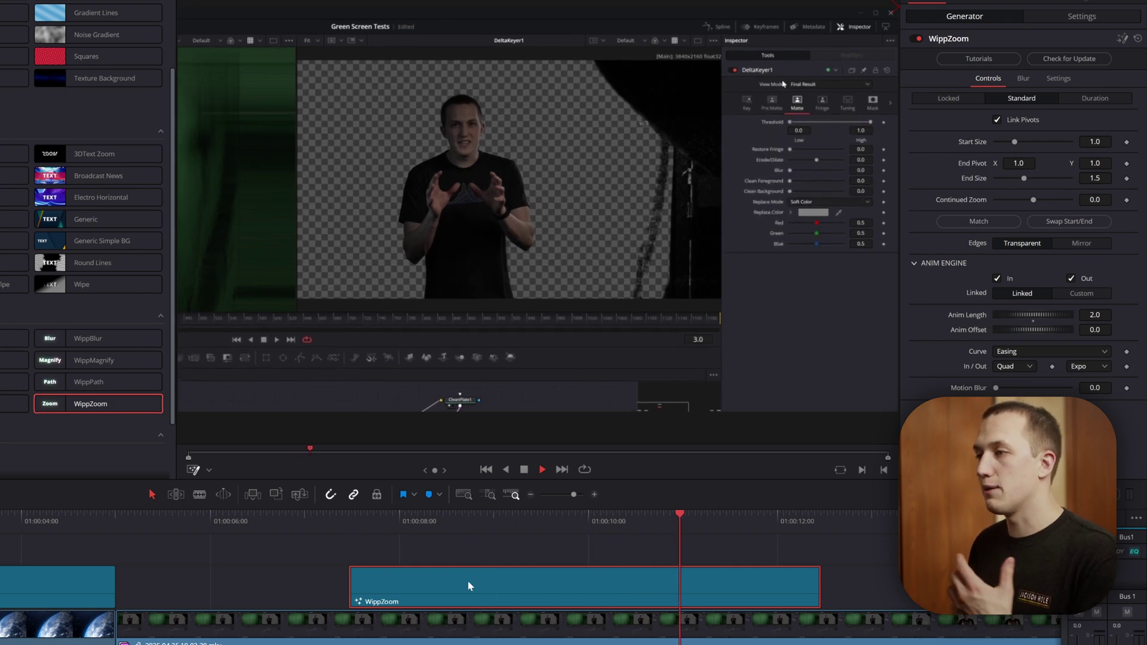
key("space")
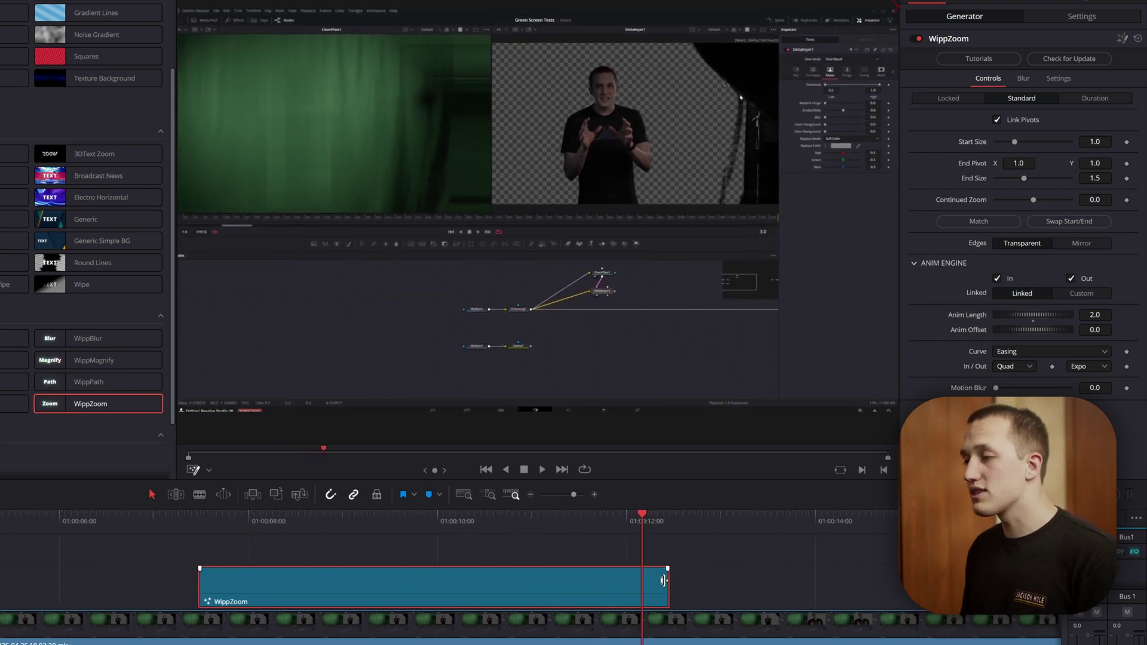
left_click_drag(664, 579, 914, 581)
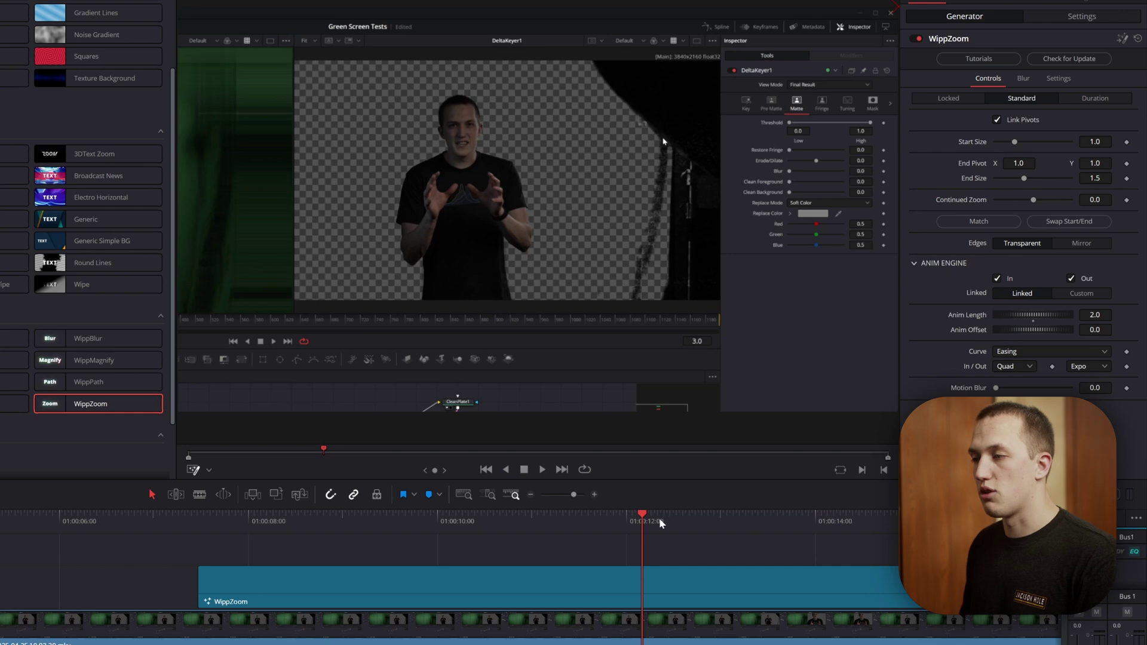
left_click_drag(661, 523, 592, 525)
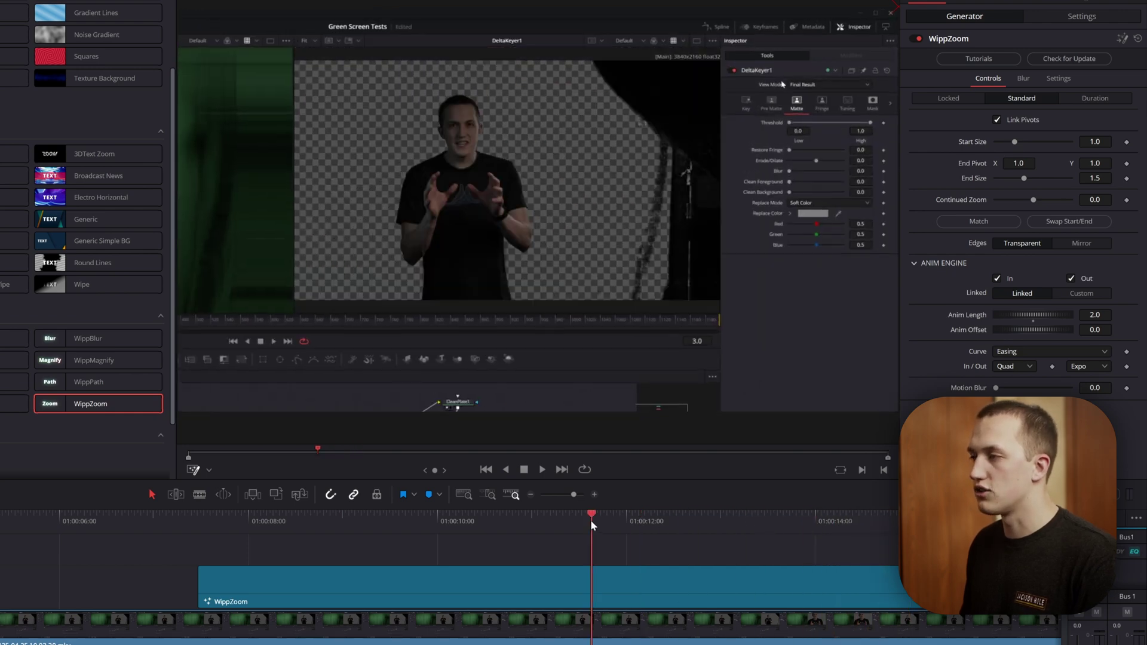
key("Up")
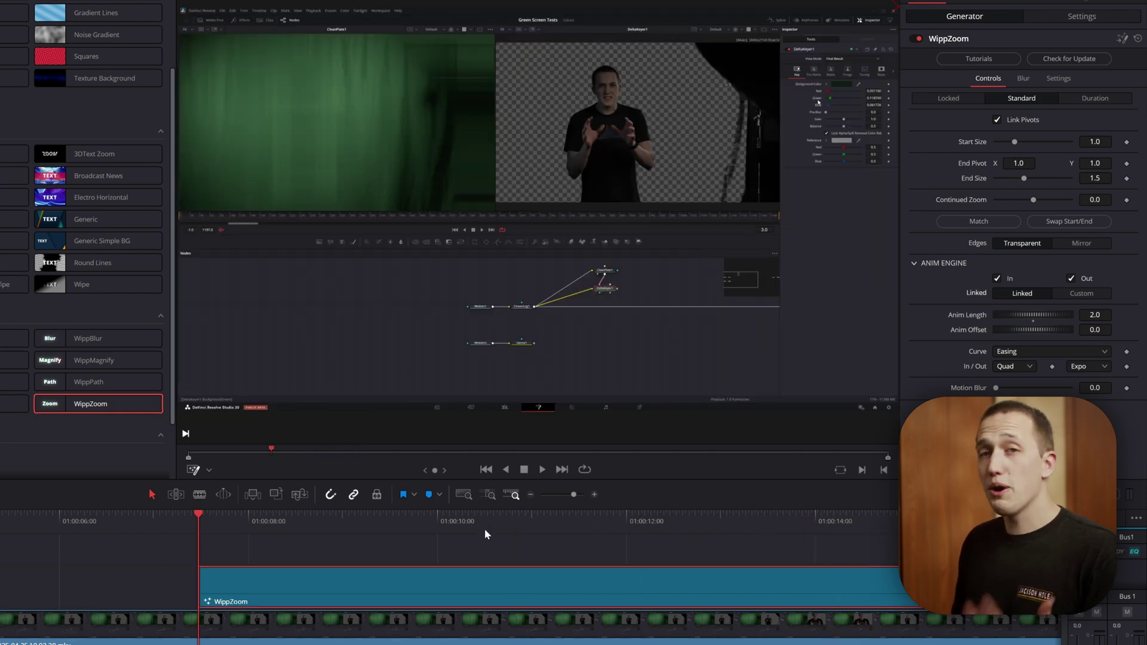
Switch the anim timing to Custom with Anim Length Out 1.0, then trim the clip's end slightly
left_click(1092, 294)
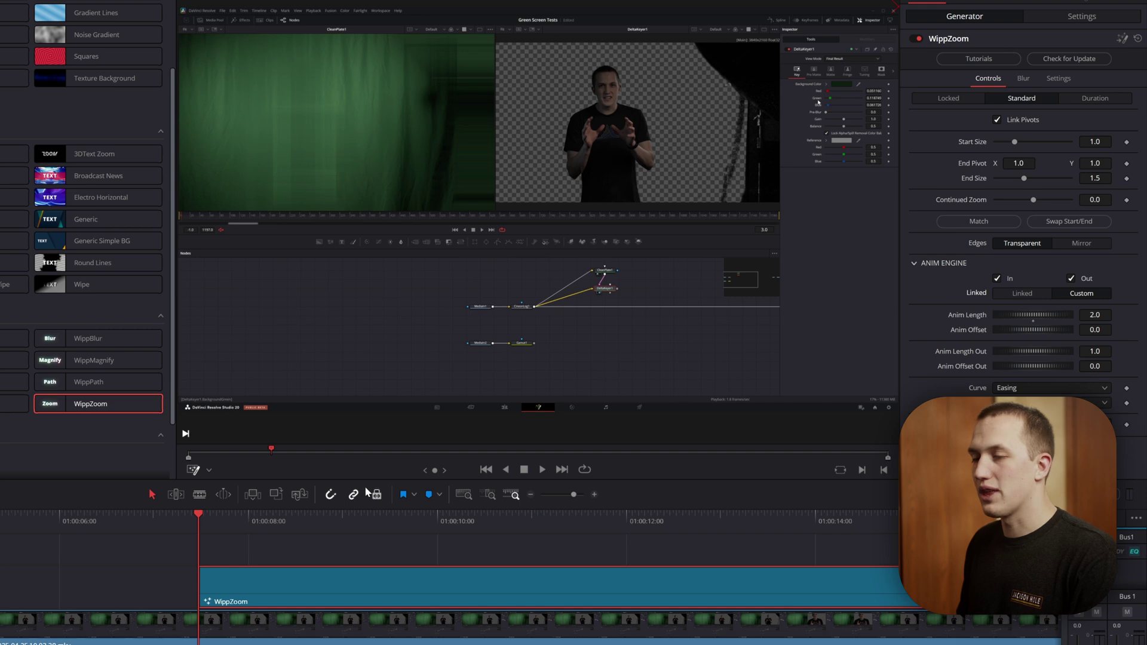
key("space")
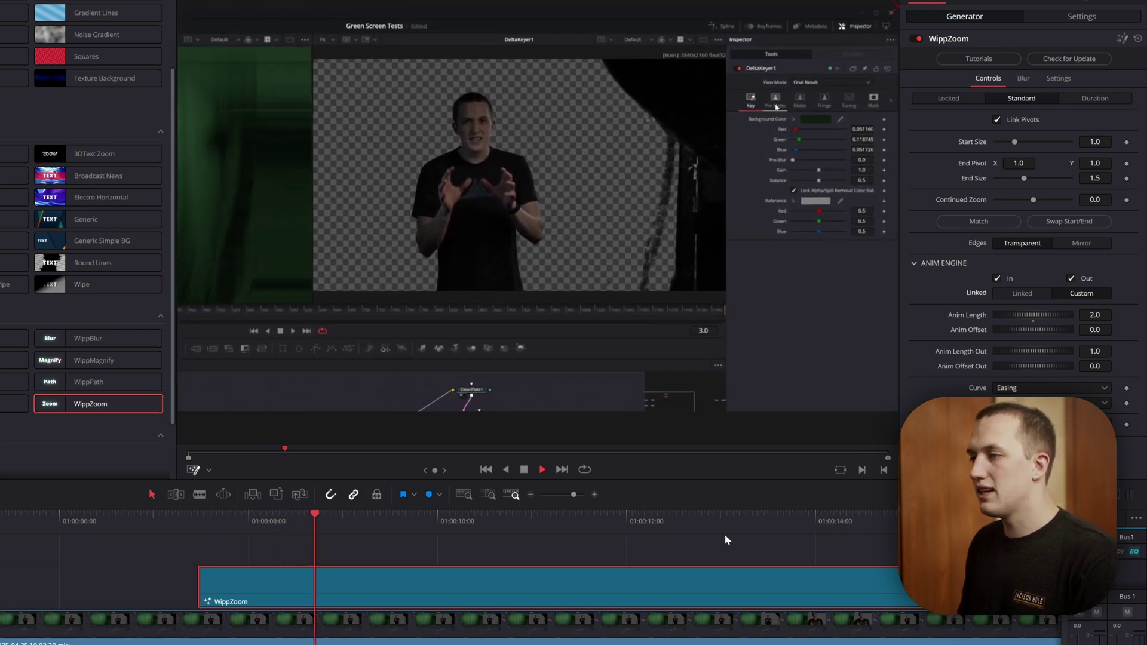
left_click(738, 520)
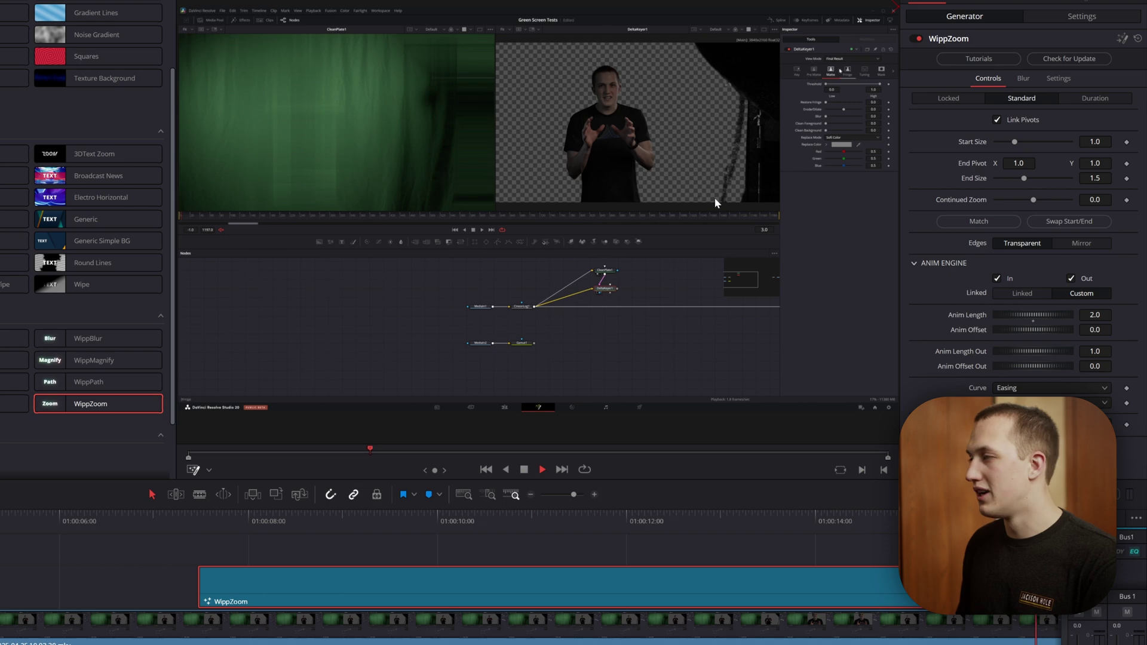
key("space")
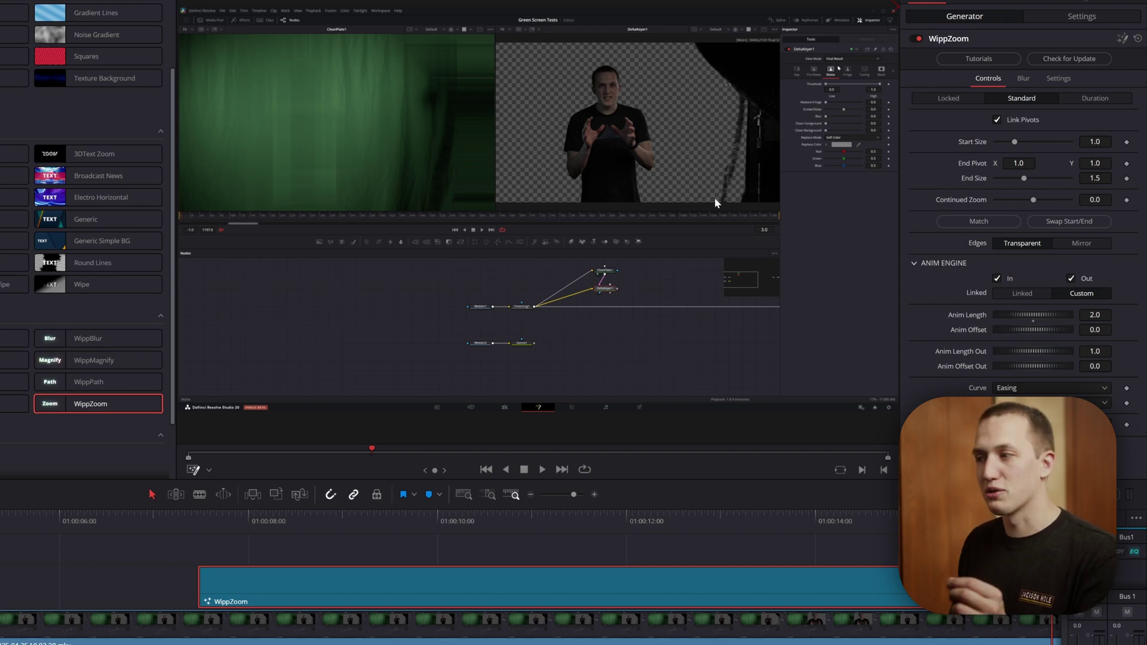
left_click_drag(917, 588, 873, 589)
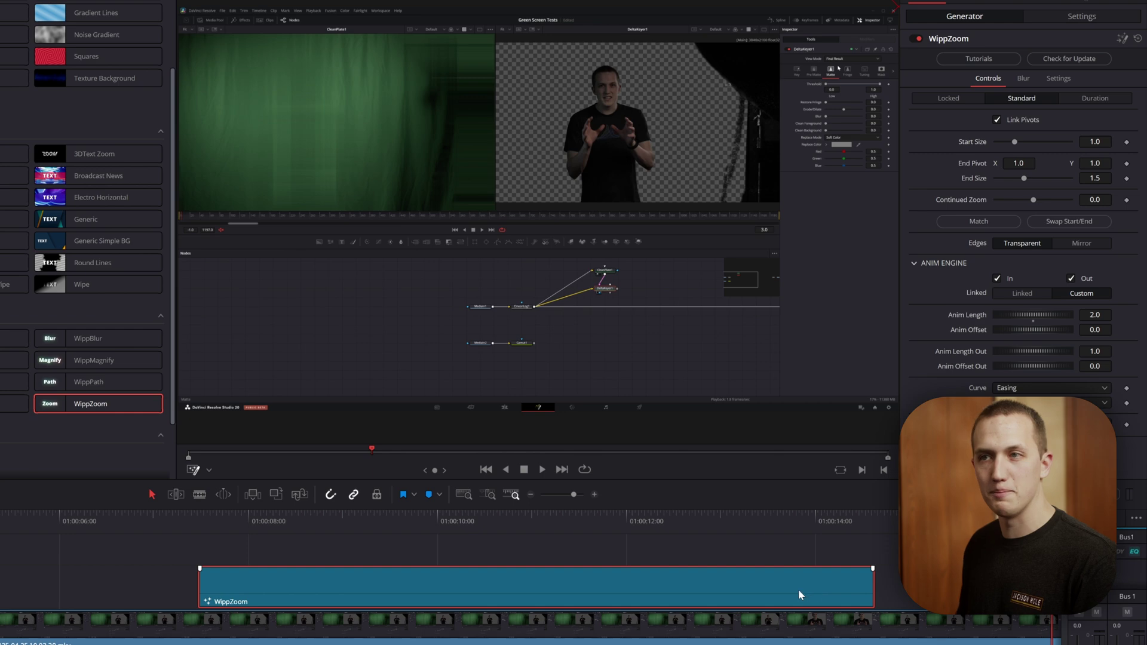
Set the WippZoom anim timing back to Linked and reselect the clip to check Anim Offset
left_click(1023, 293)
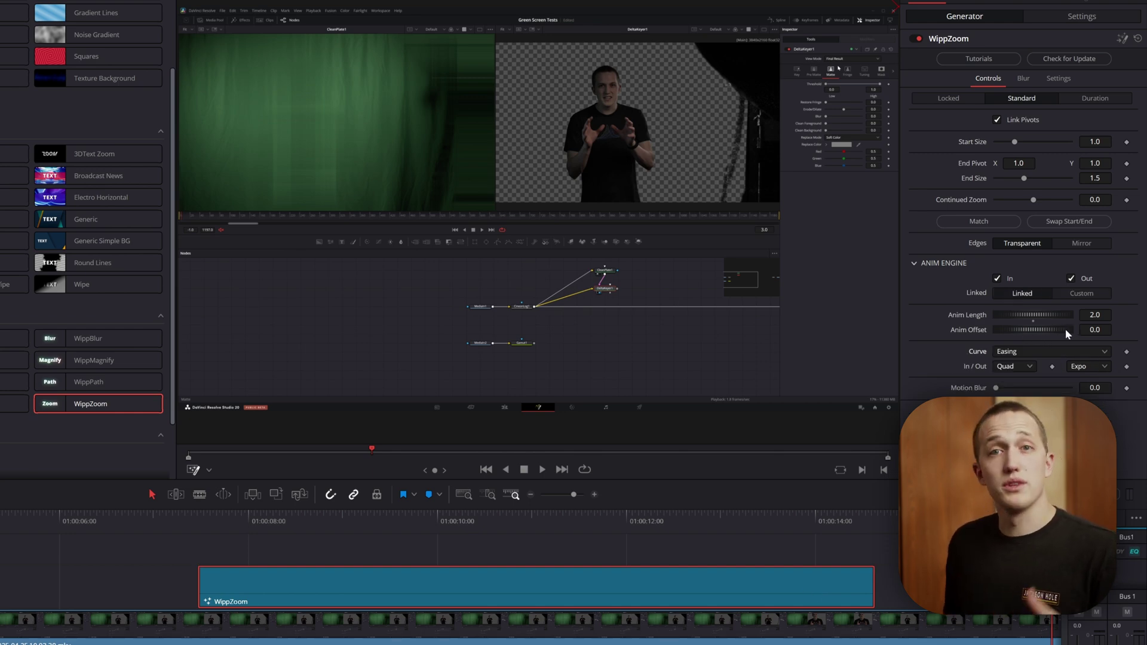
left_click(1095, 330)
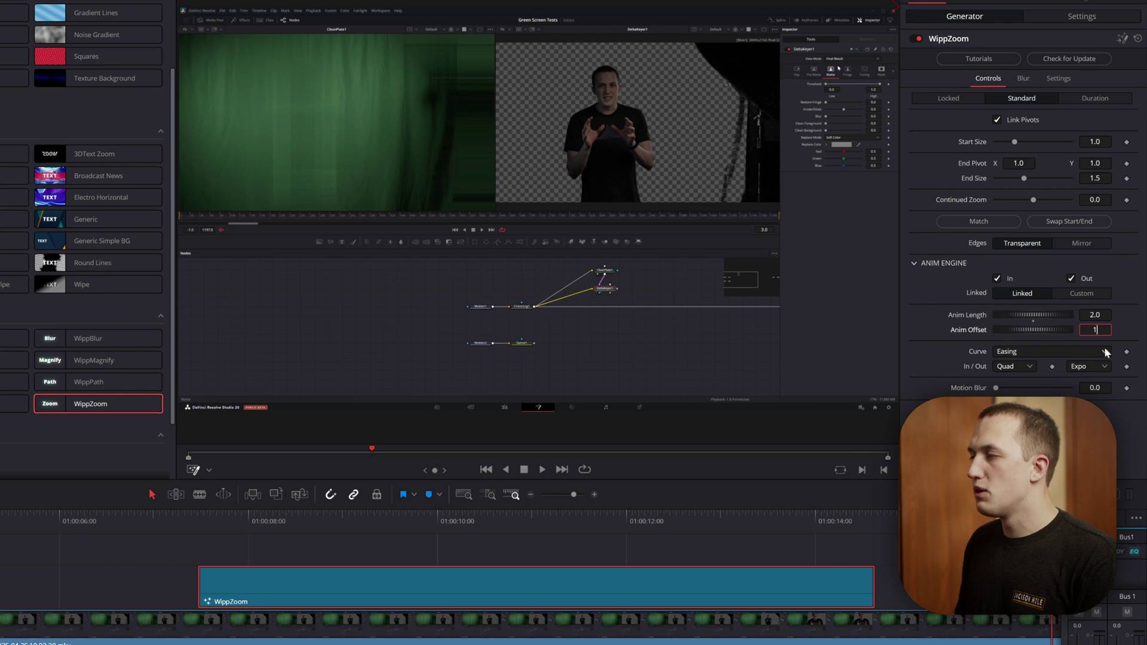
left_click(367, 540)
left_click(231, 596)
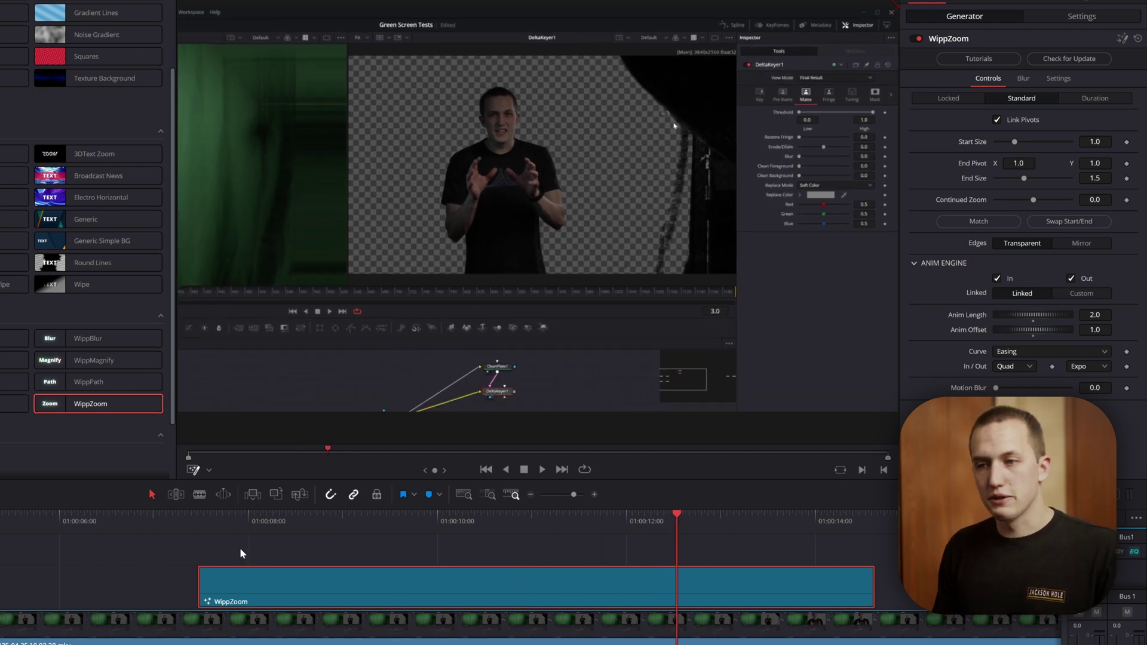
Select the green-screen clip underneath and scrub forward through the footage
scroll(420, 617, "left", 2)
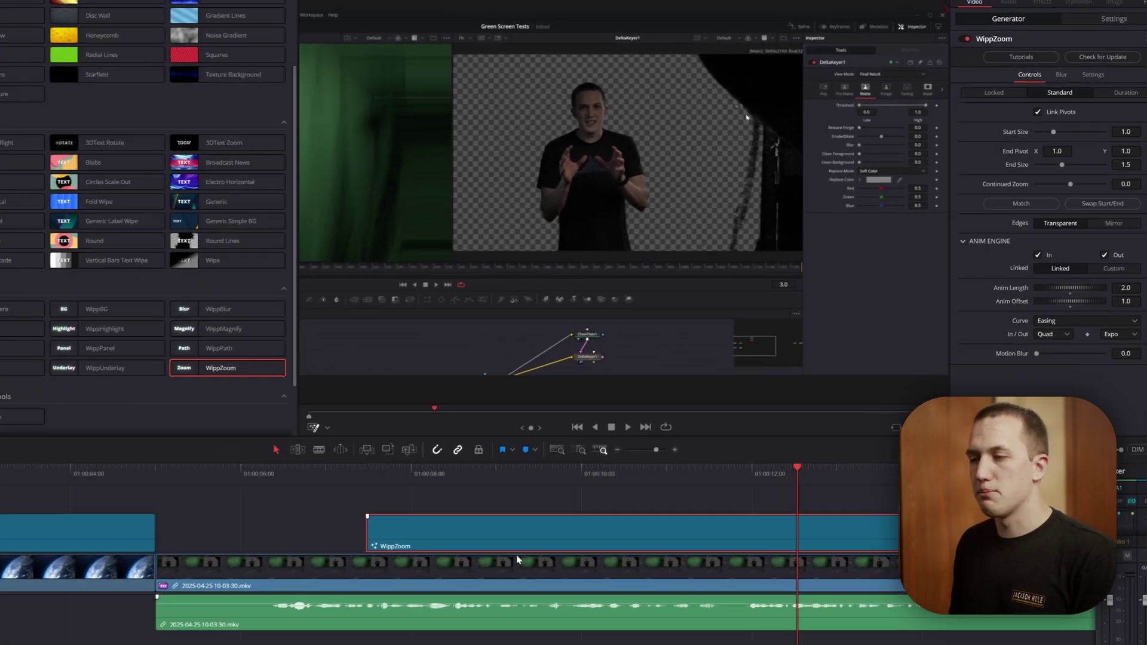
left_click(518, 560)
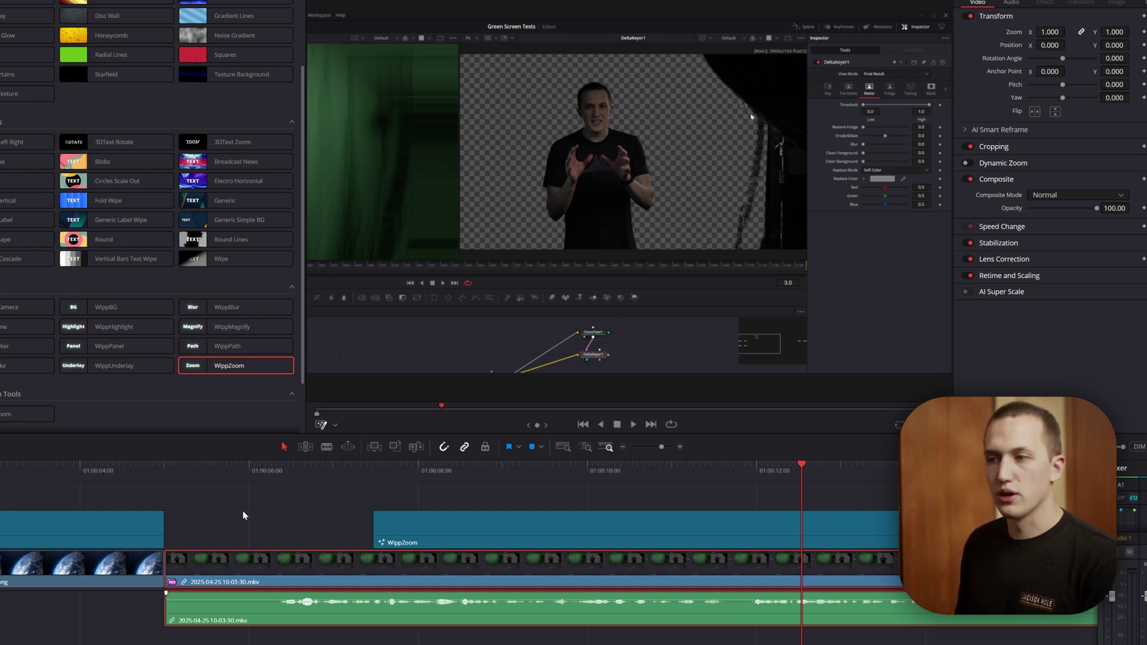
left_click(205, 469)
left_click_drag(224, 471, 816, 469)
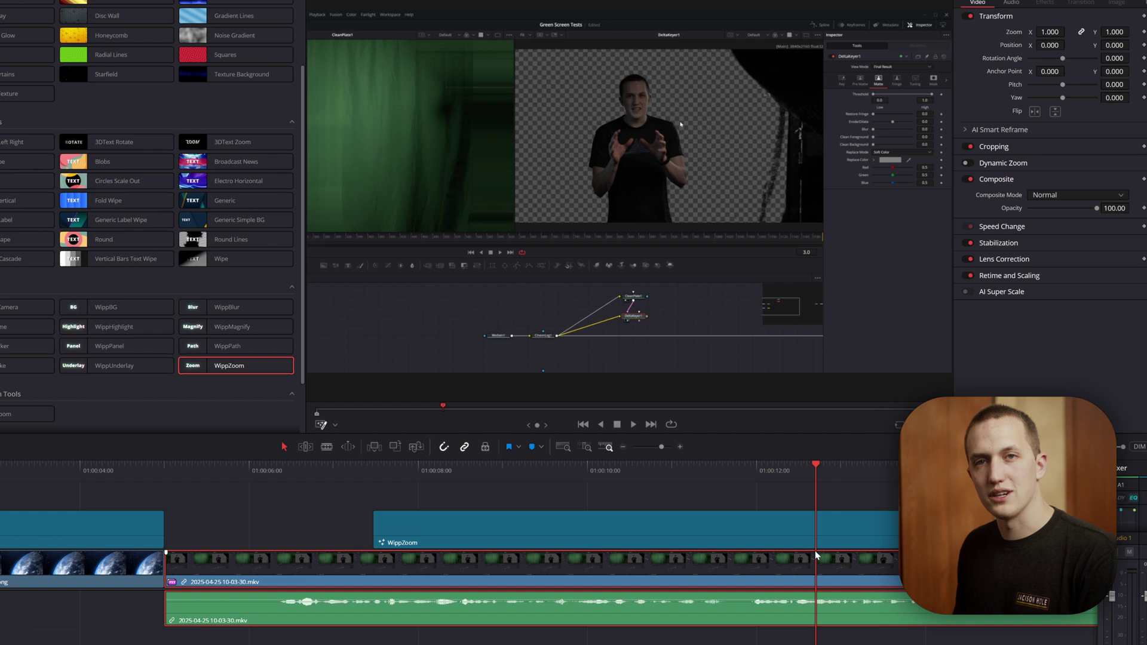
Reset the WippZoom Anim Offset to 0.0 and trim the clip's start
left_click(781, 527)
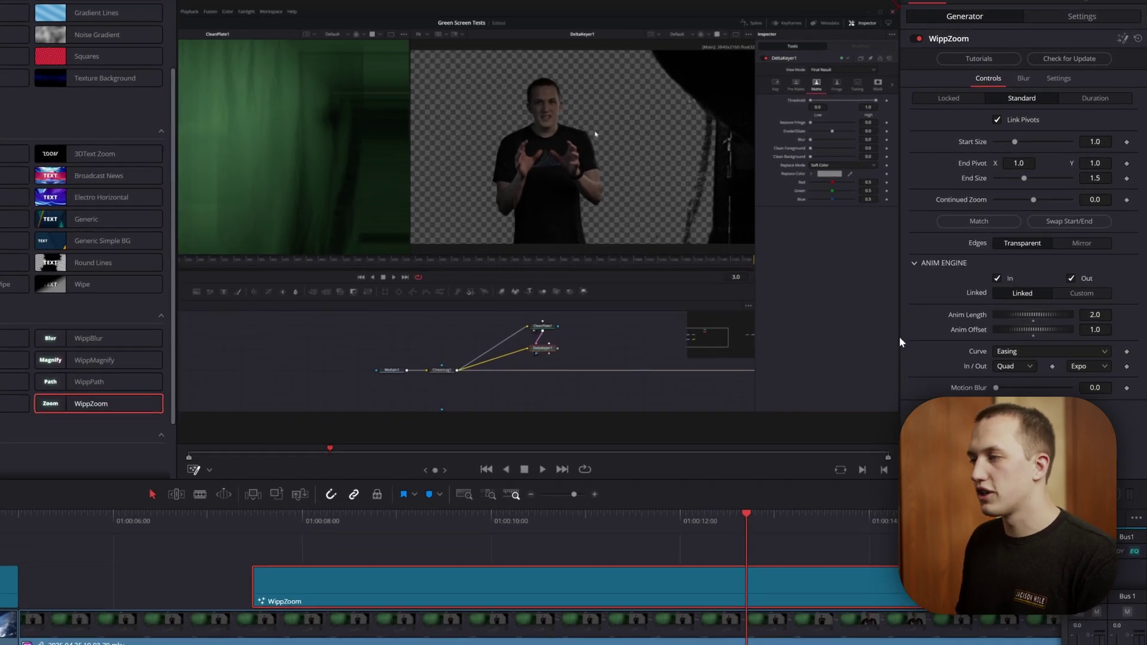
left_click_drag(1035, 337, 1010, 337)
mouse_move(252, 583)
left_mouse_down()
mouse_move(517, 574)
mouse_move(254, 570)
mouse_move(302, 567)
mouse_move(261, 565)
left_mouse_up()
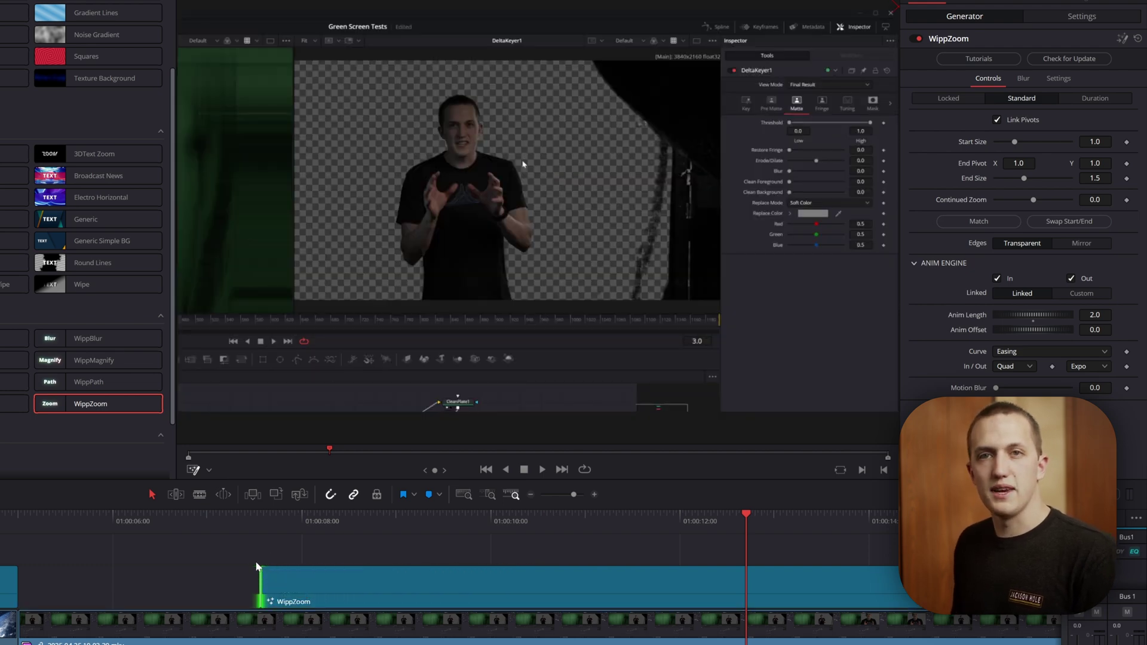
Set the WippZoom clip's Motion Blur to 0.4
left_click(380, 586)
left_click_drag(997, 388, 1035, 389)
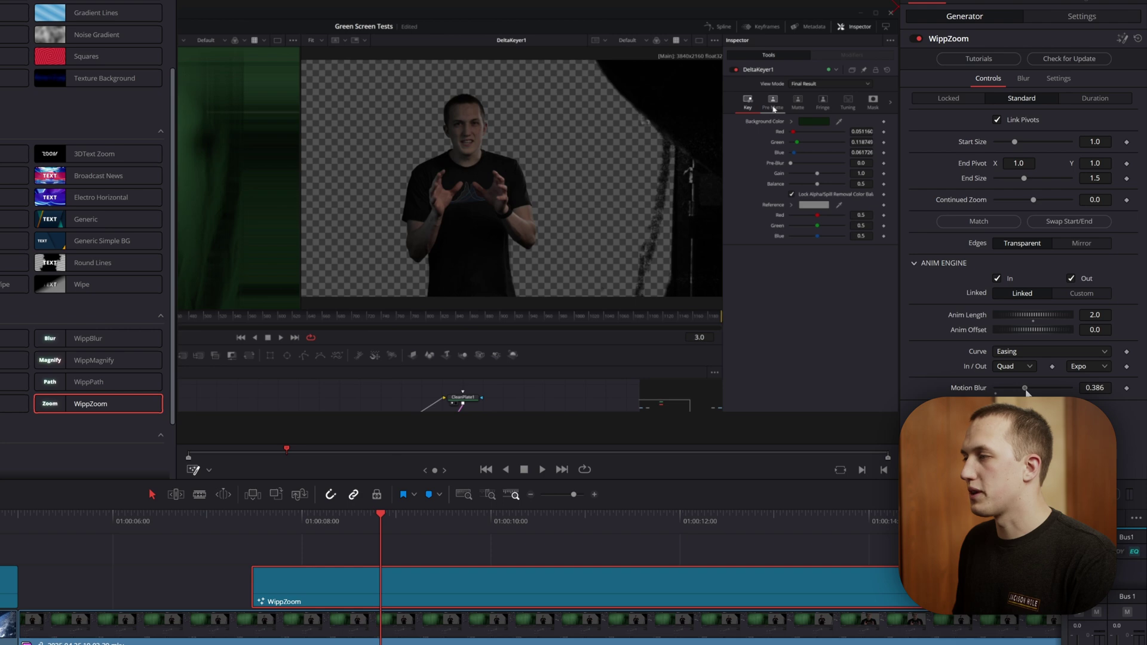
left_click(1095, 388)
type("0.4")
key("Tab")
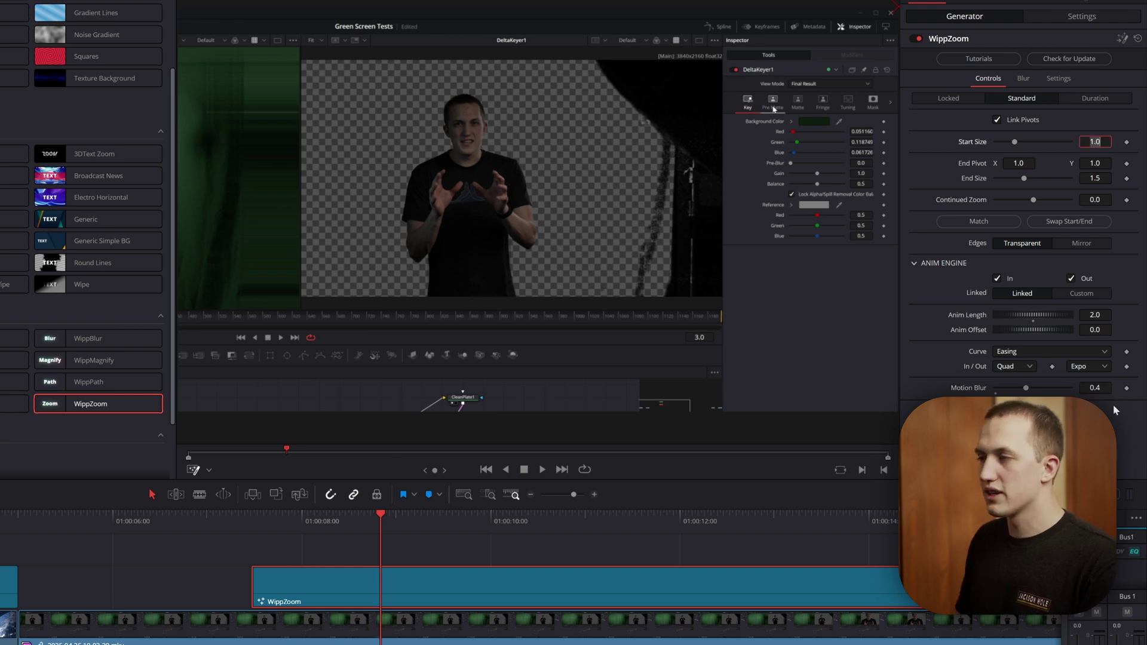
Play back the blurred zoom from just before it starts
left_click(252, 515)
key("space")
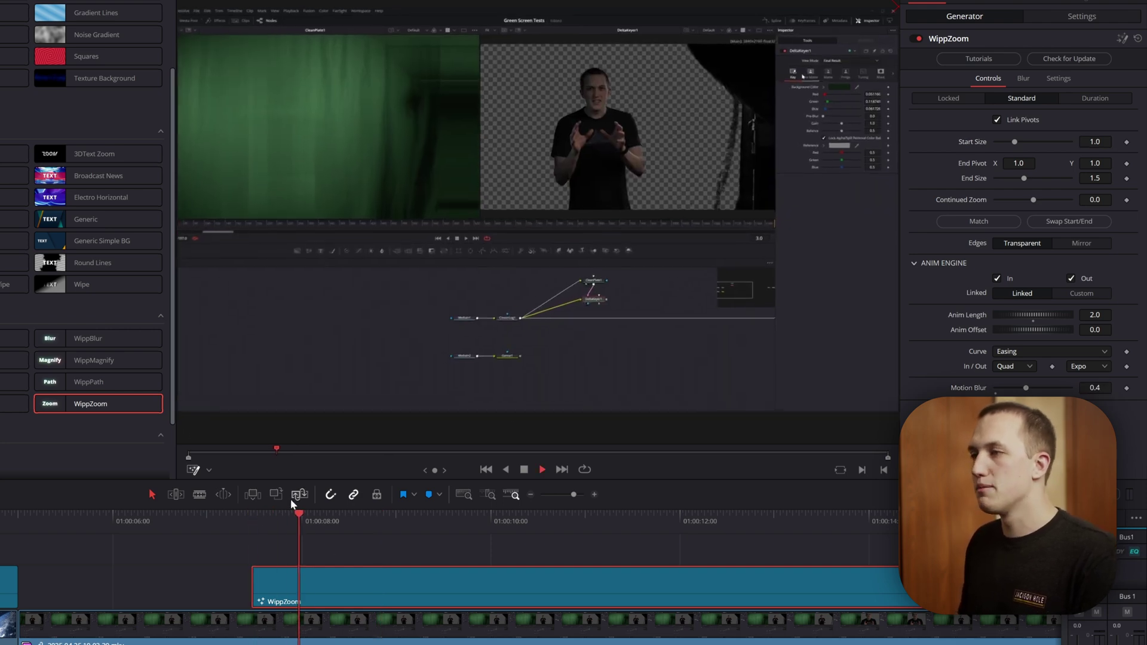
key("space")
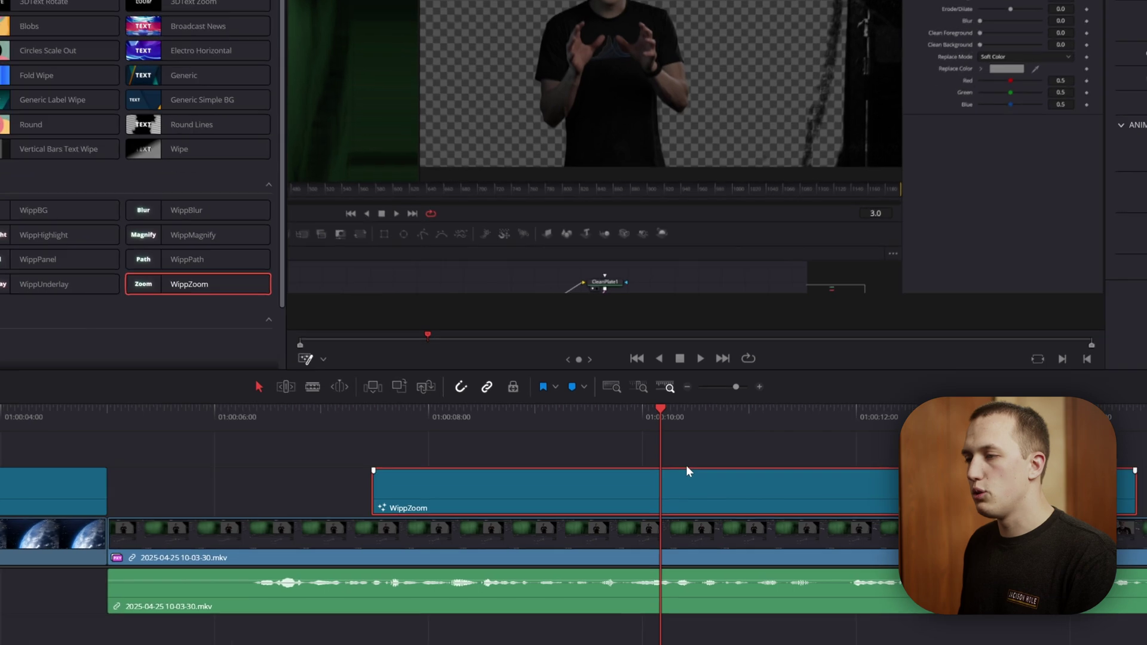
Blade the WippZoom clip at the playhead and select its second part
key("ctrl+b")
key("space")
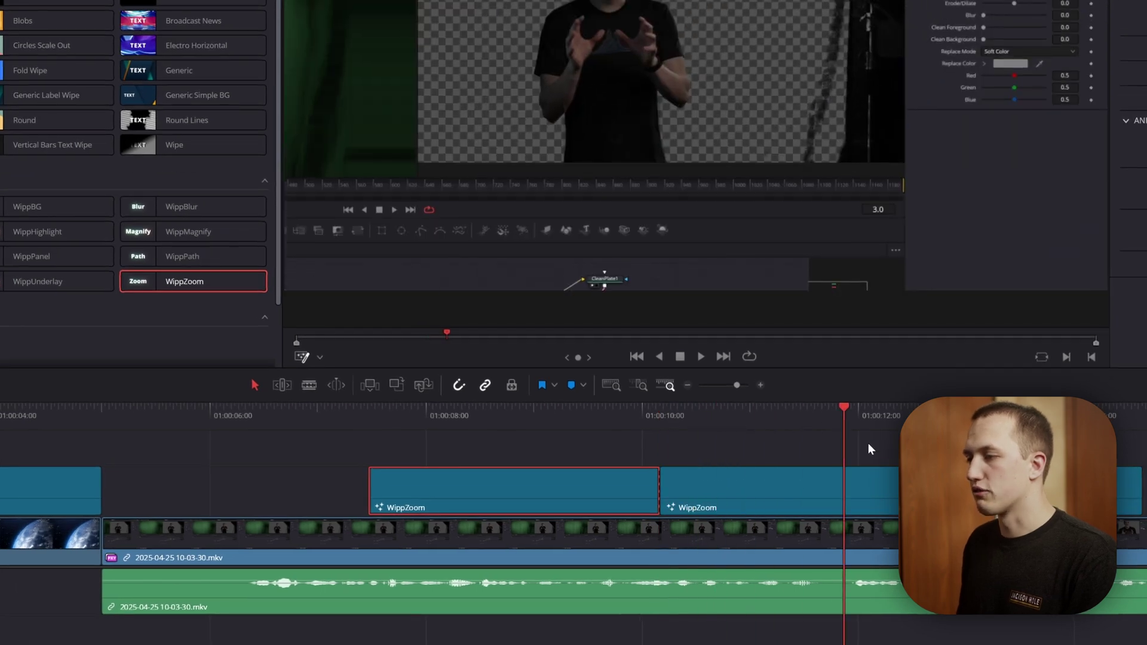
left_click_drag(841, 412, 890, 450)
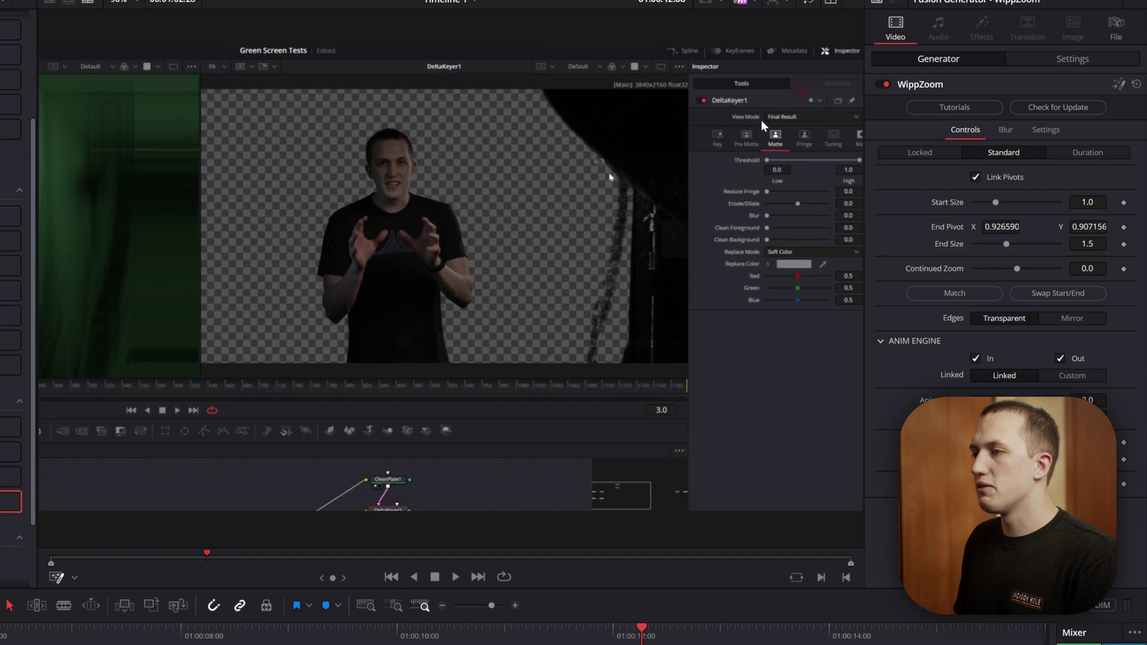
Re-aim the second part's End Pivot, set End Size 2.052 and Anim Length 1
left_click_drag(802, 90, 512, 402)
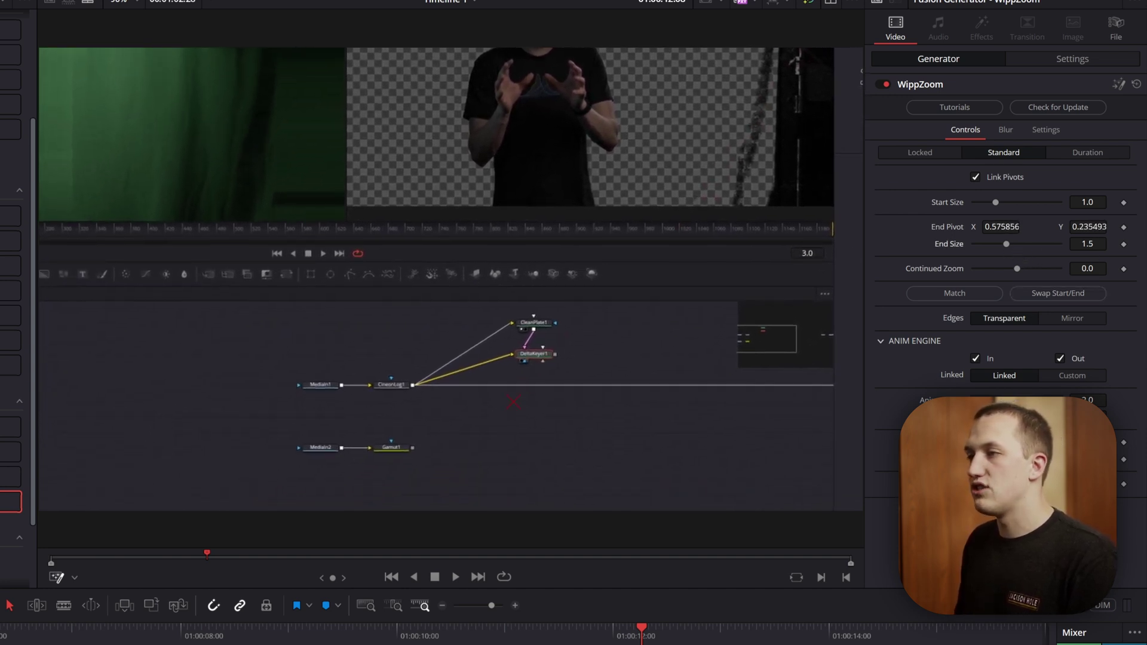
left_click_drag(1006, 244, 1018, 244)
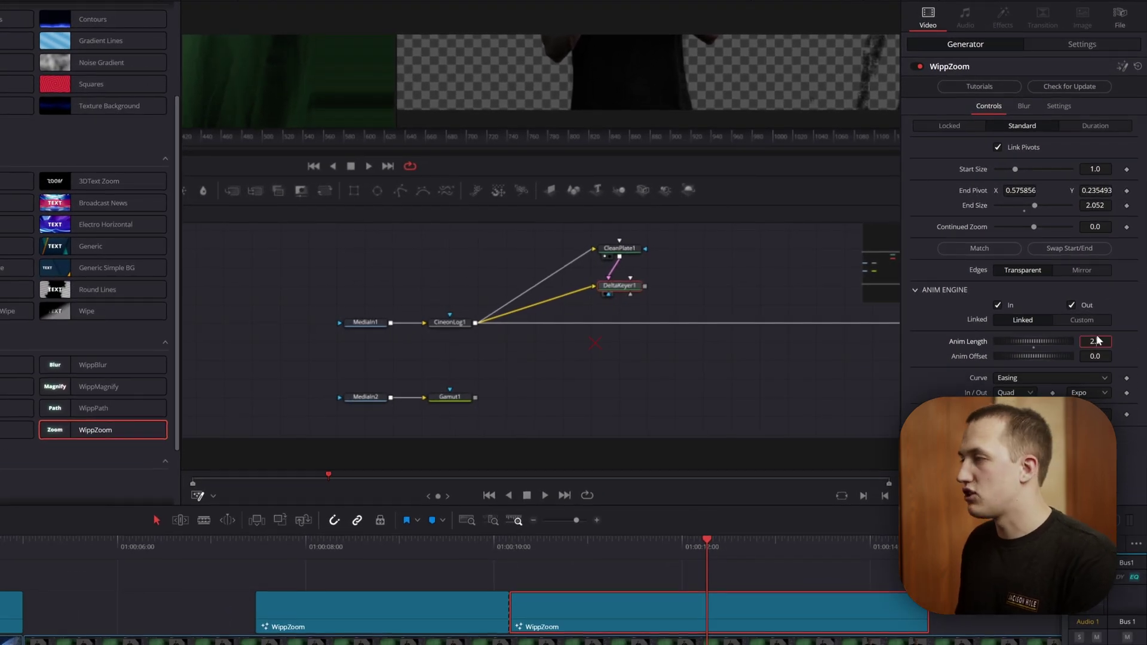
type("1")
key("Return")
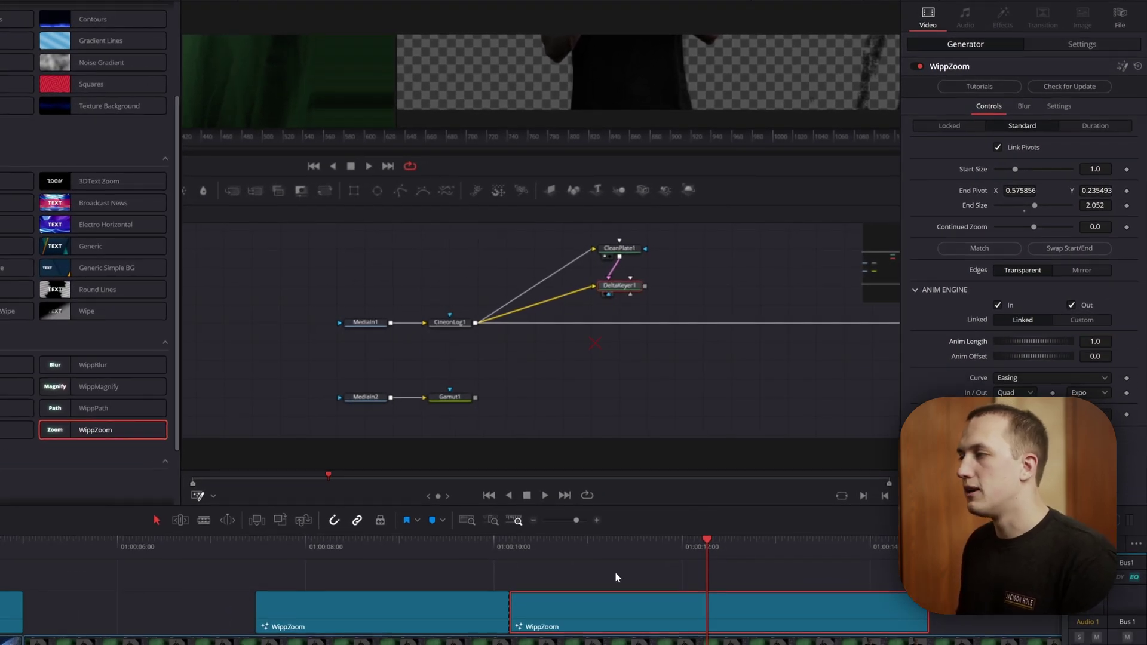
Preview the two chained zooms from before the cut
left_click_drag(669, 540, 378, 549)
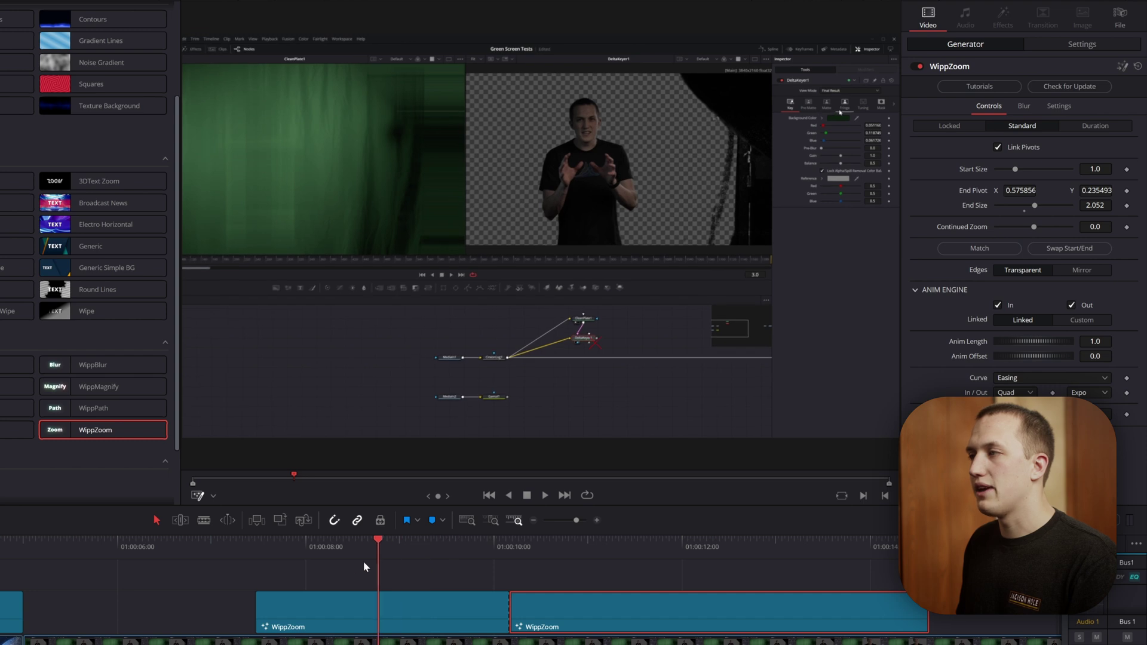
key("space")
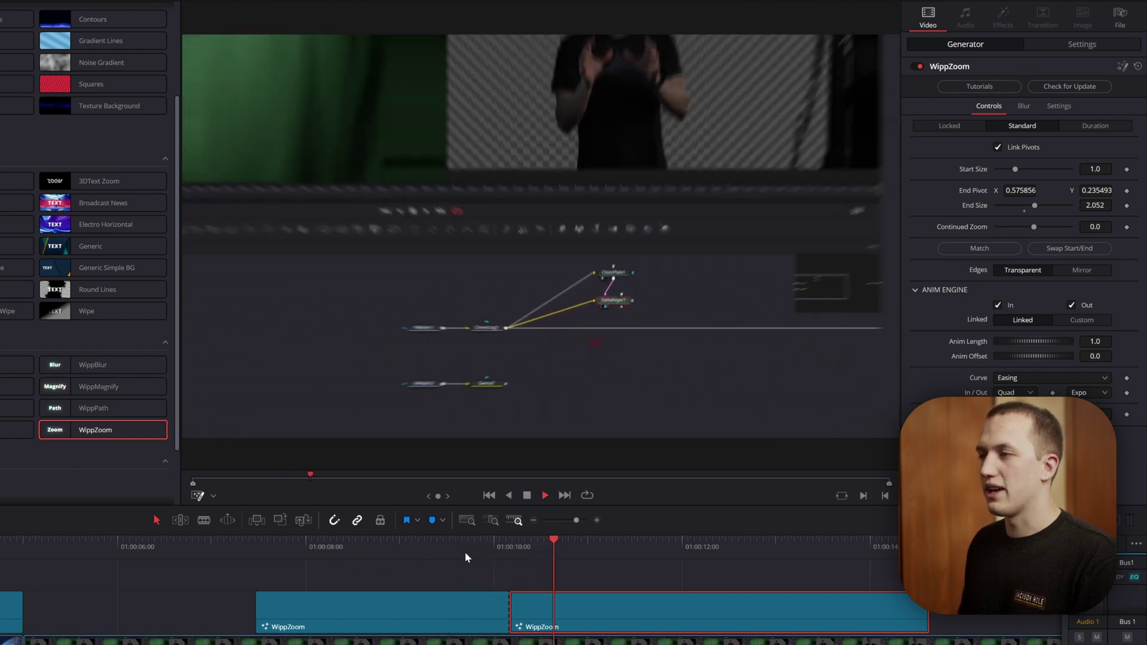
key("space")
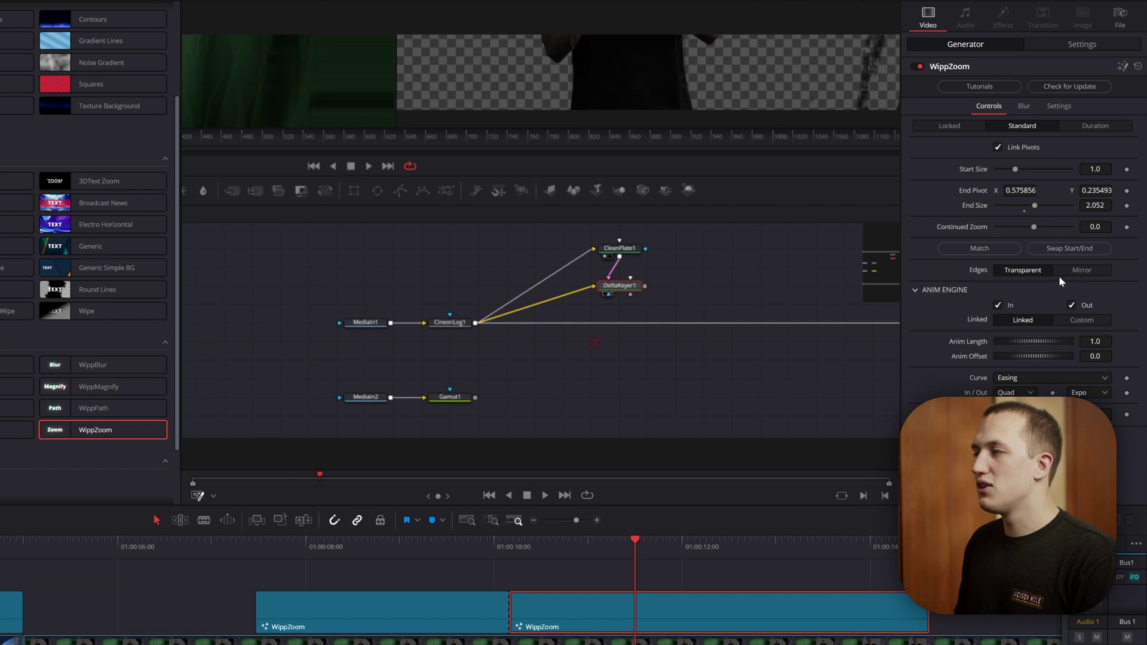
Match the second zoom's start to the first clip's end and review the transition
left_click(994, 250)
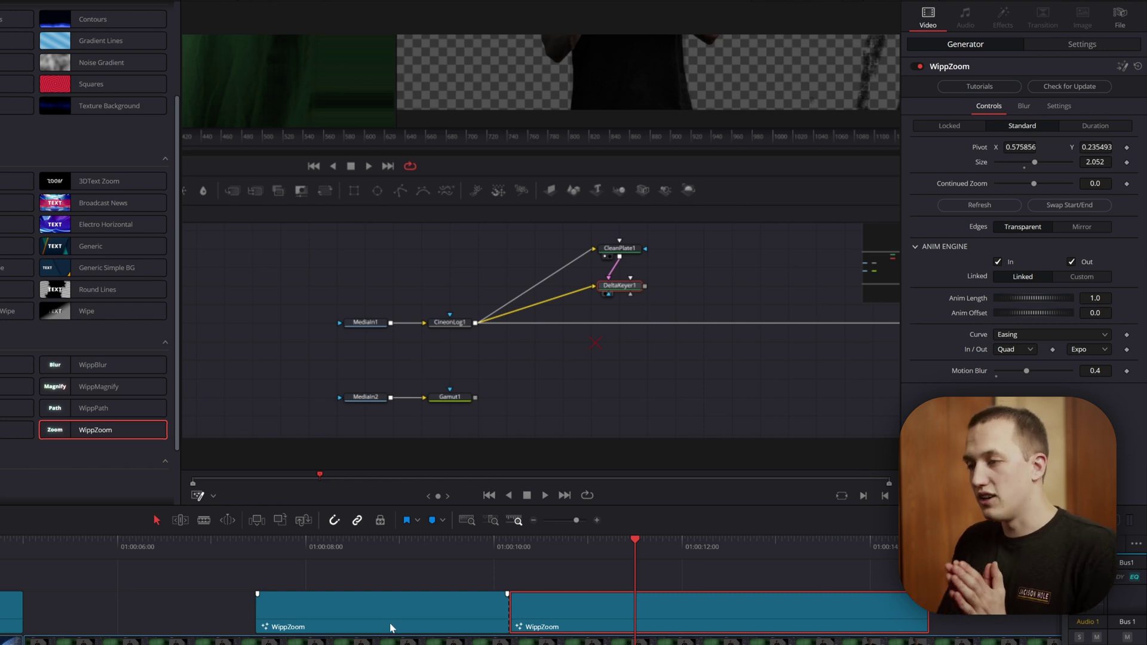
left_click(462, 561)
key("space")
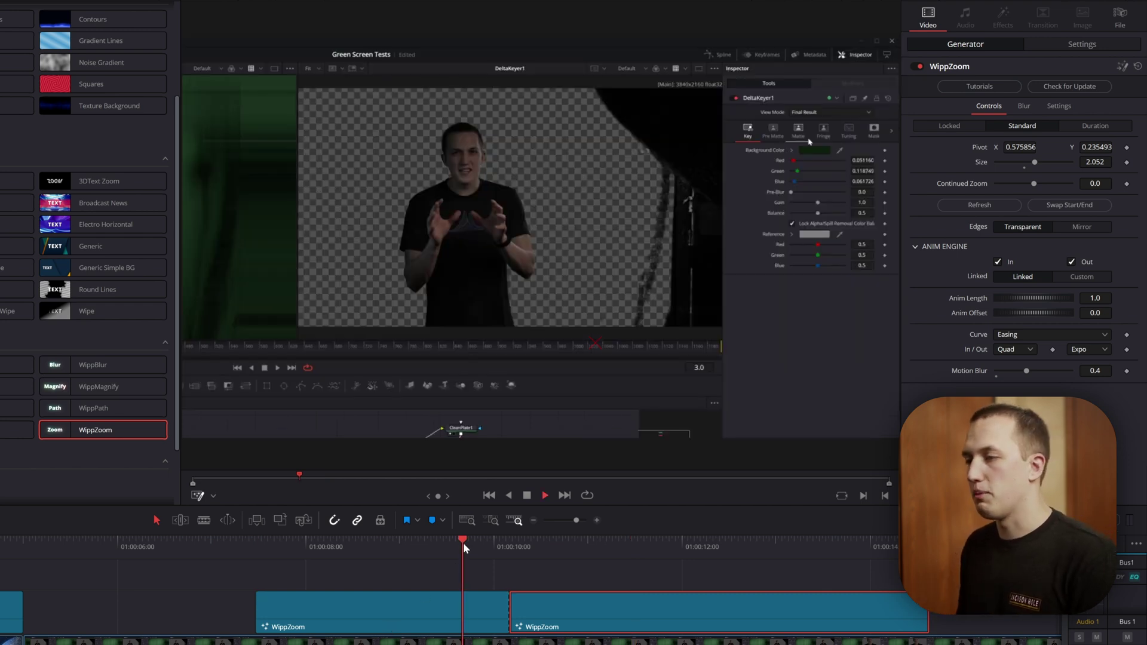
left_click(460, 565)
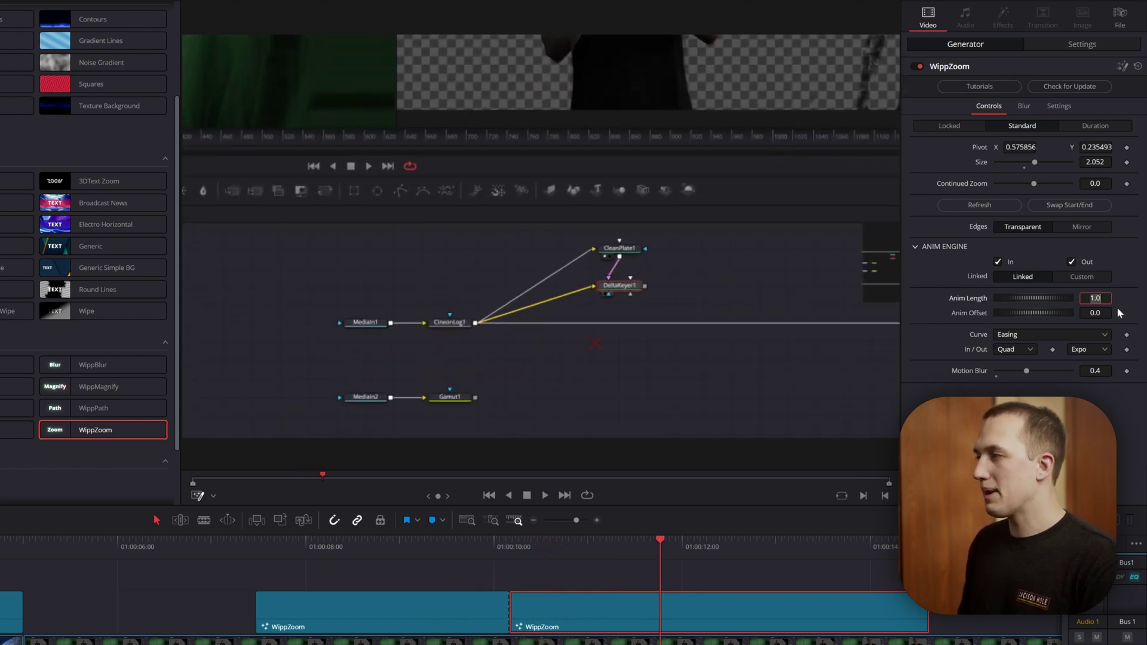
Lengthen the second zoom's Anim Length to 1.5 and preview it
type("5")
key("Tab")
left_click(496, 546)
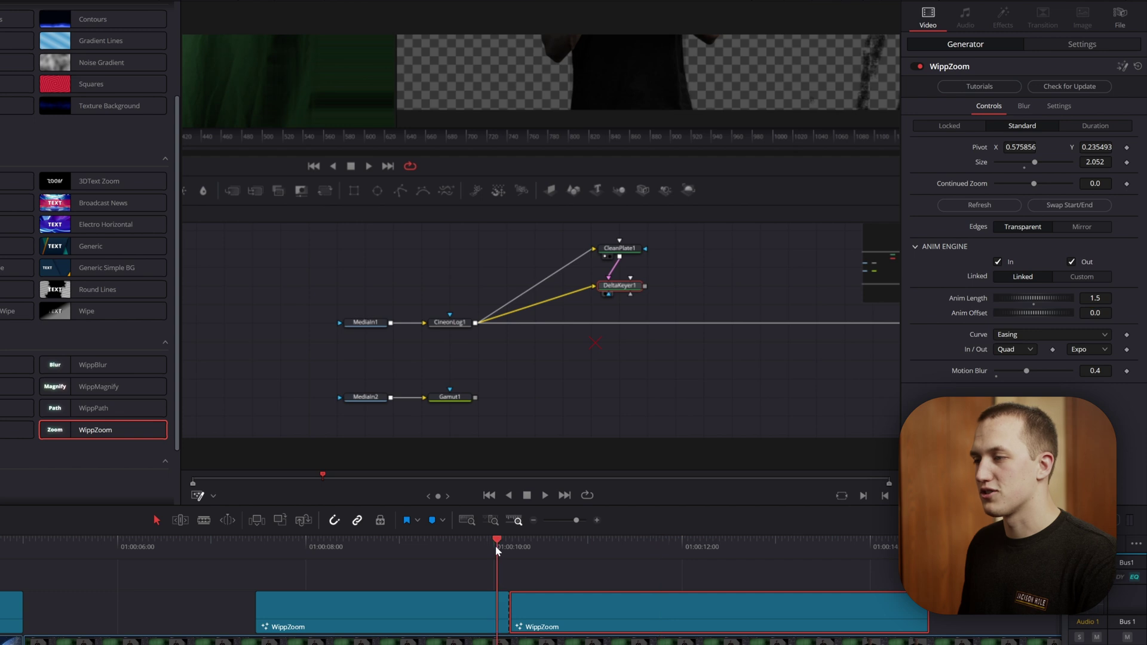
key("space")
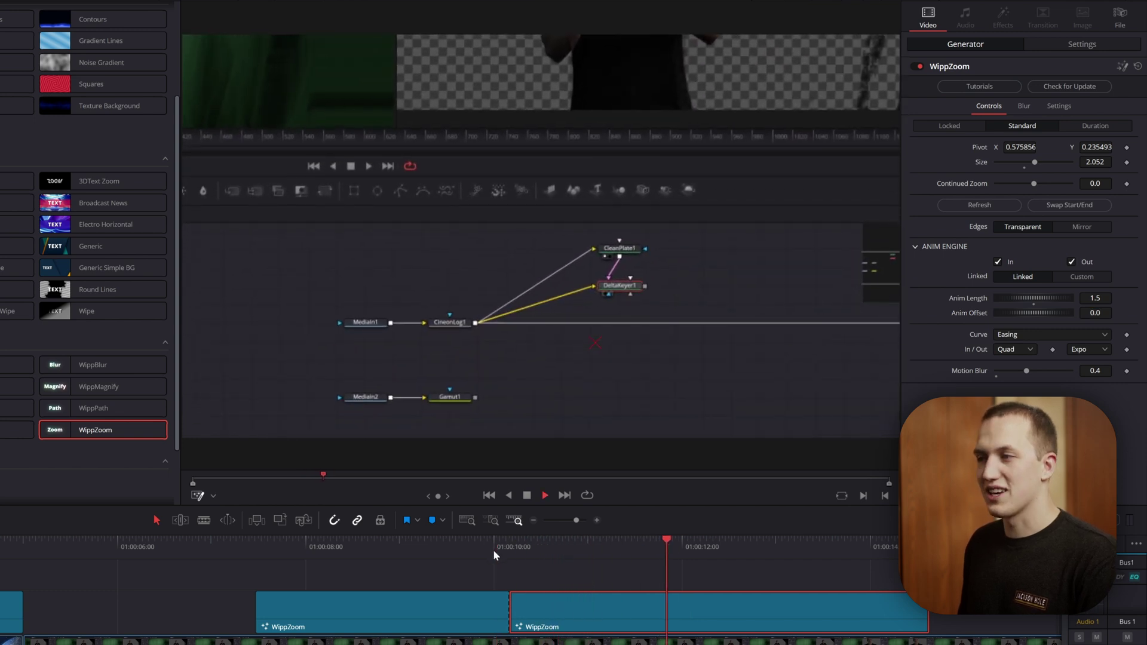
key("space")
Replay the chained zooms and return to the first clip's start
scroll(903, 634, "right", 5)
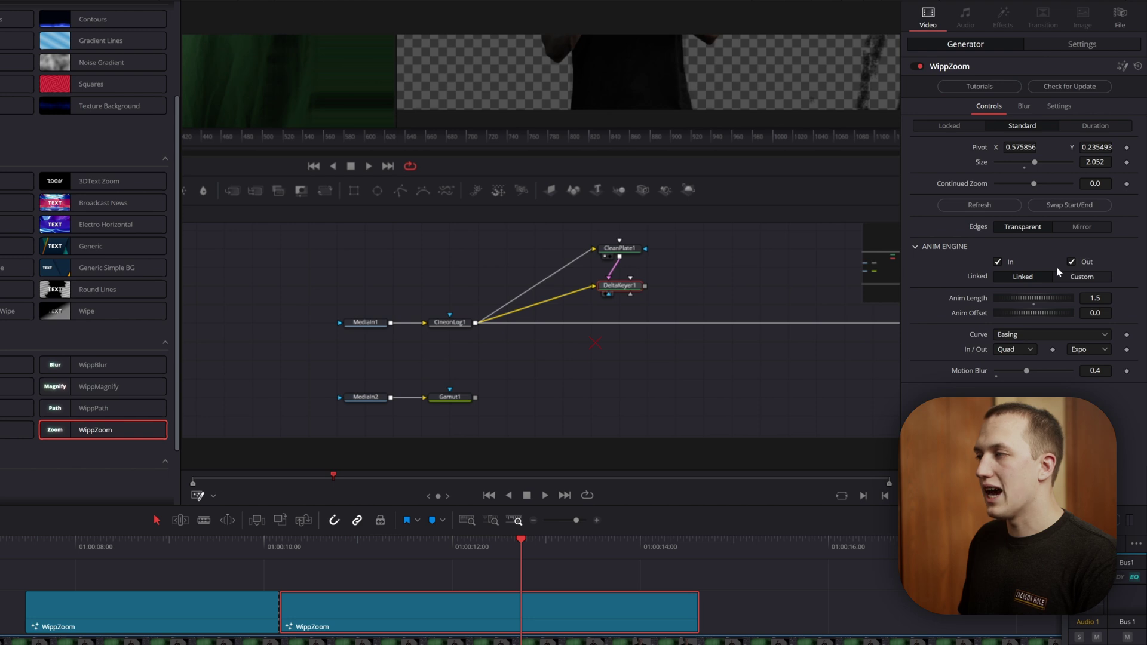
key("space")
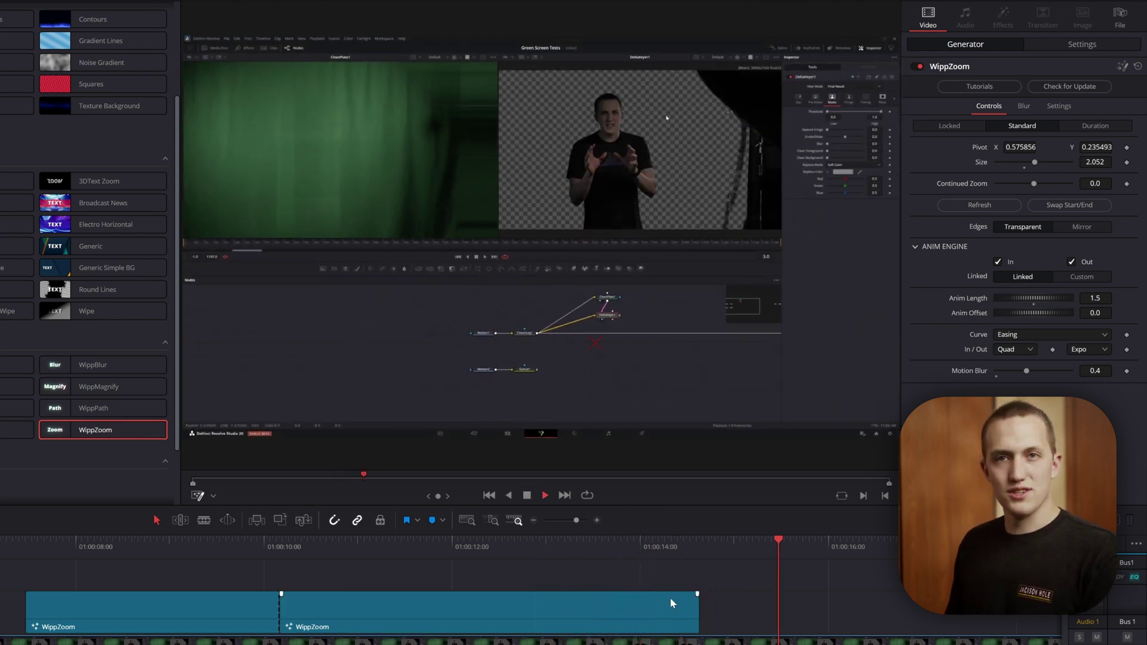
left_click_drag(732, 554, 44, 554)
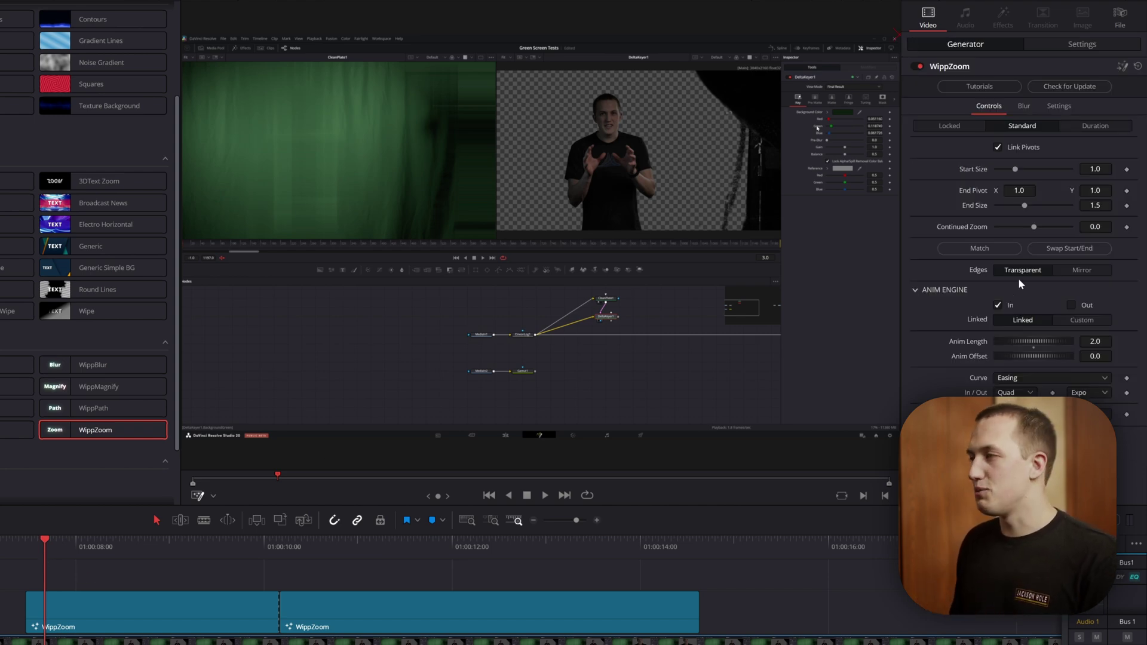
Set the first WippZoom clip's End Size to 1.803 and play into the next clip
left_click(353, 547)
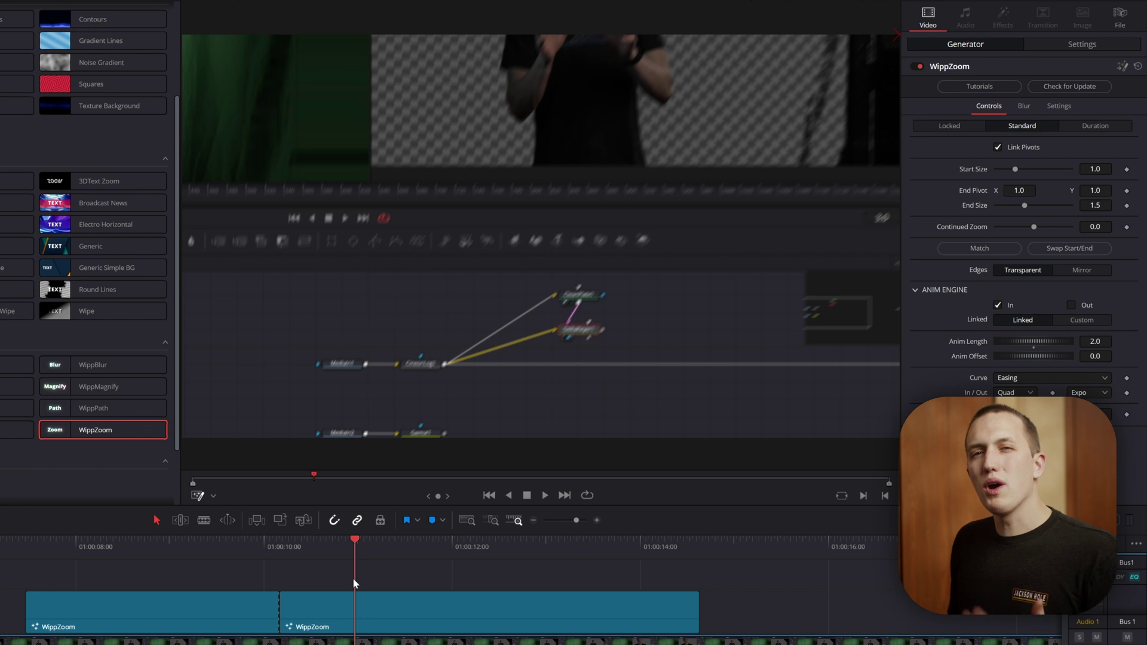
left_click(224, 547)
left_click(154, 626)
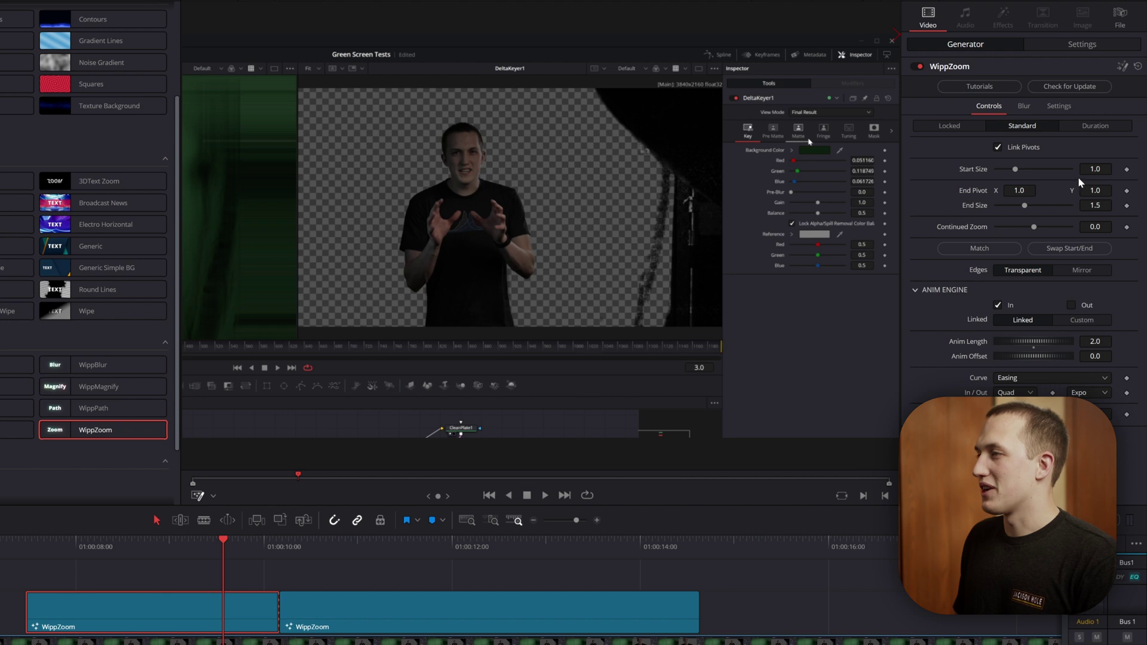
left_click_drag(1024, 205, 1030, 205)
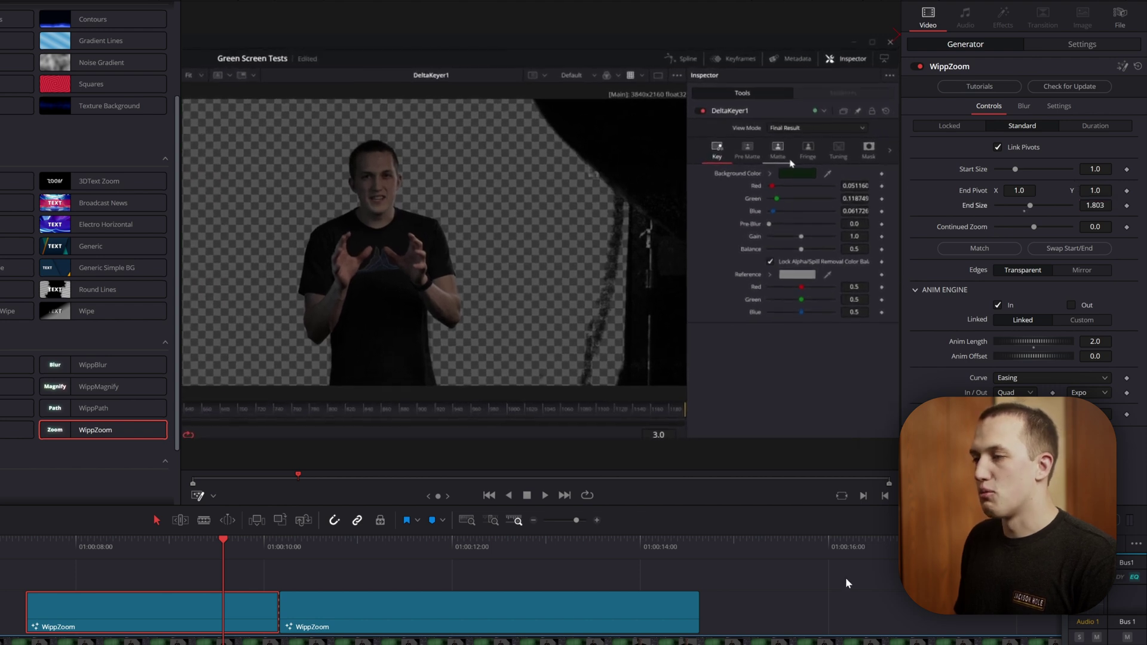
key("space")
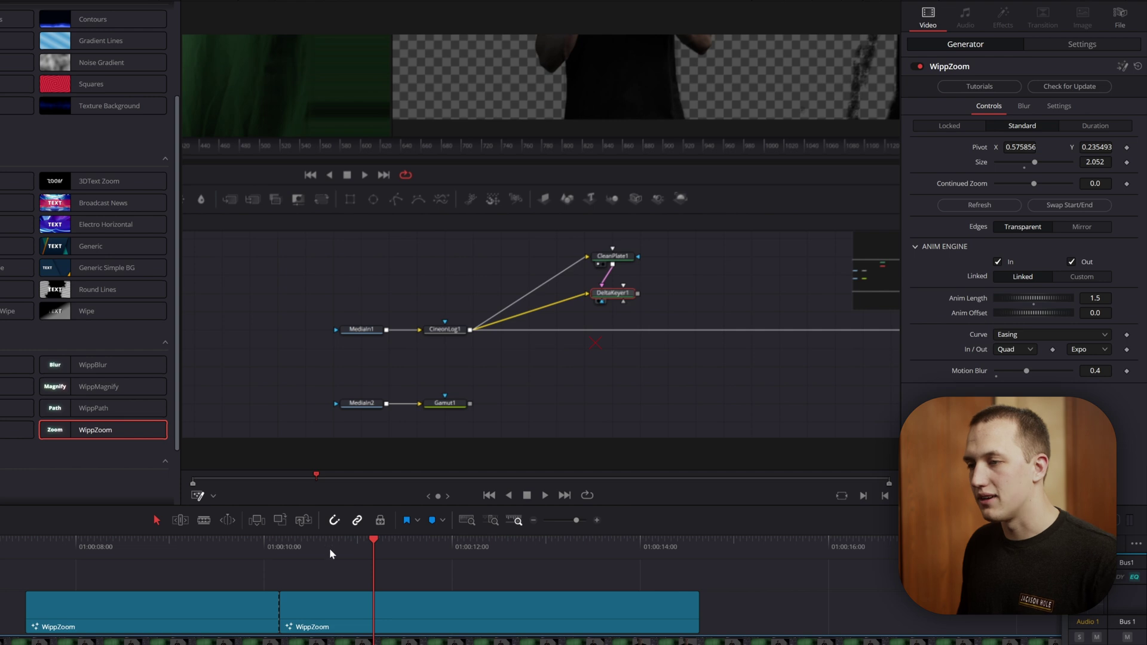
Refresh the second WippZoom clip to continue the first zoom, and play the chain
left_click(333, 616)
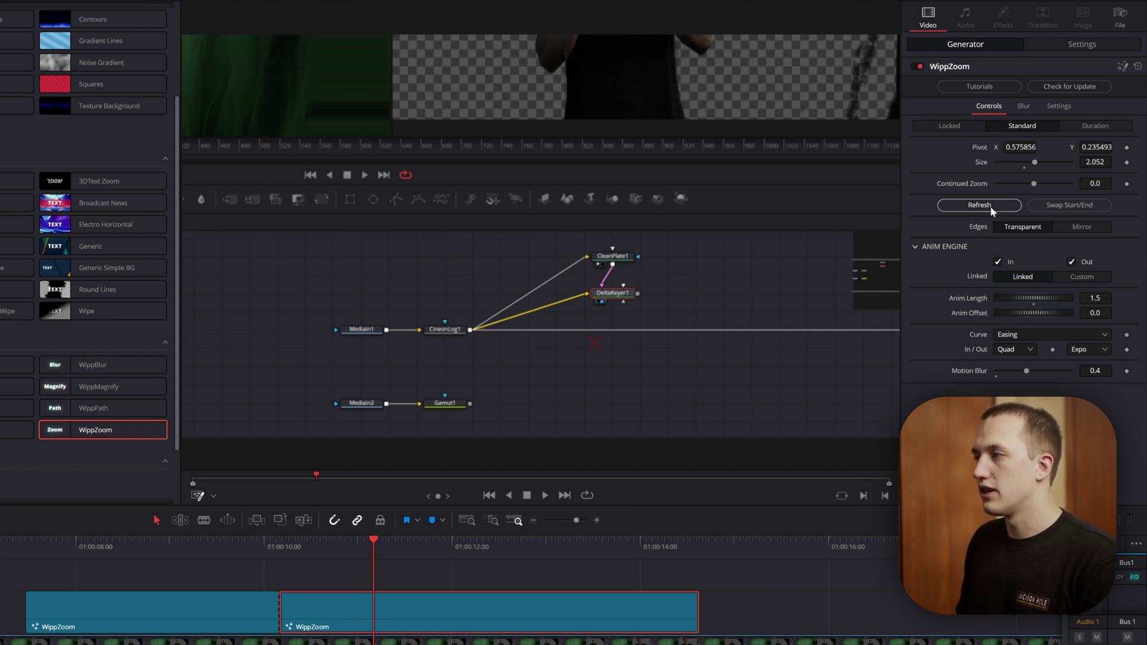
left_click(244, 545)
key("space")
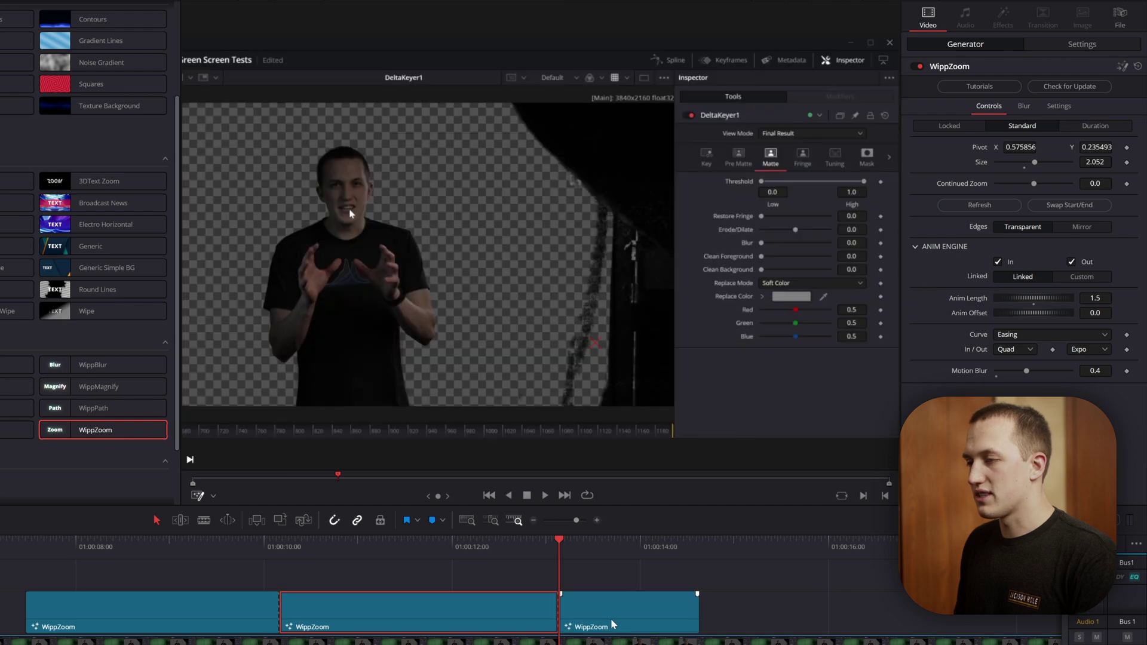
Extend the third WippZoom clip and set End Pivot 0.606851, 0.834622 with End Size 1.764
left_click_drag(697, 610, 1006, 610)
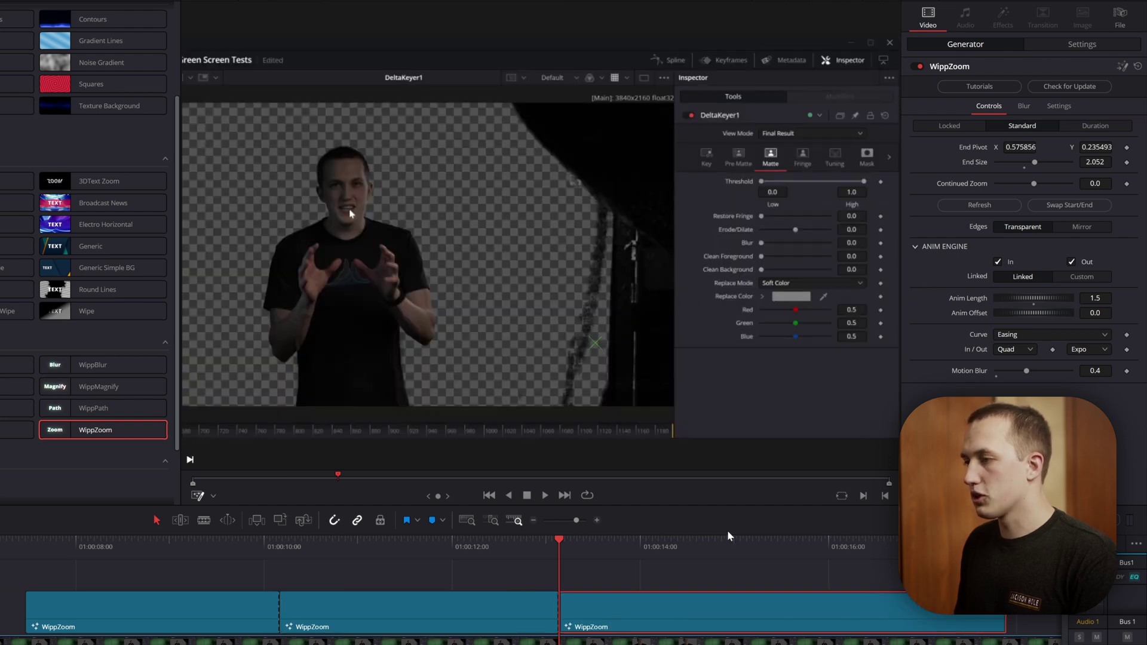
left_click(791, 544)
left_click_drag(605, 346, 722, 133)
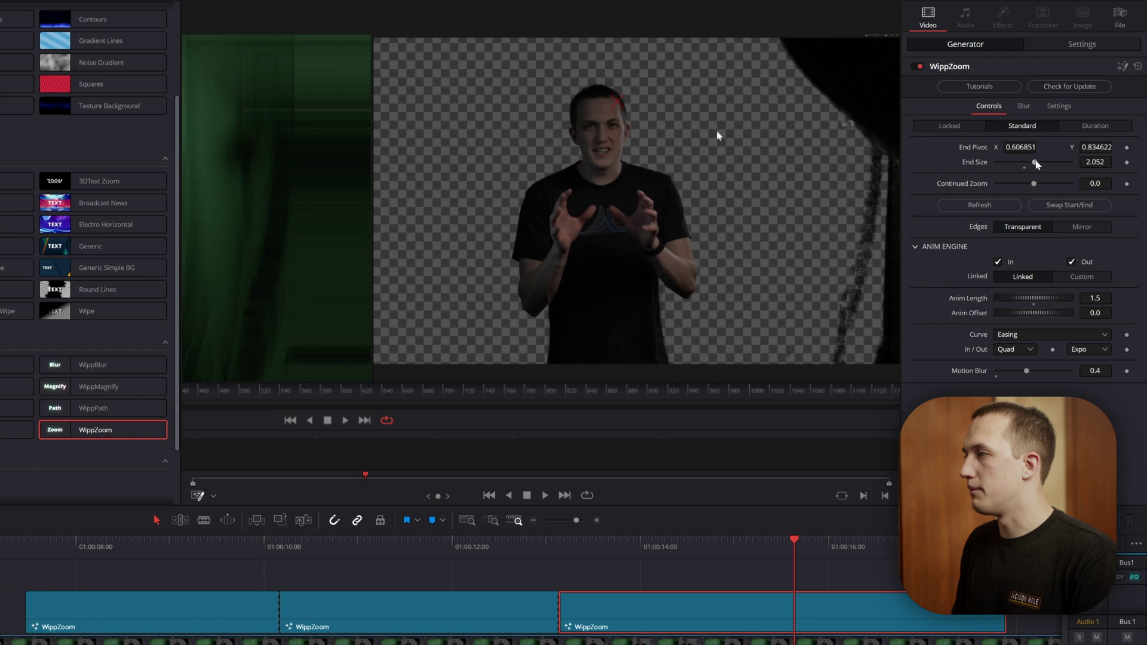
left_click_drag(1037, 165, 1031, 167)
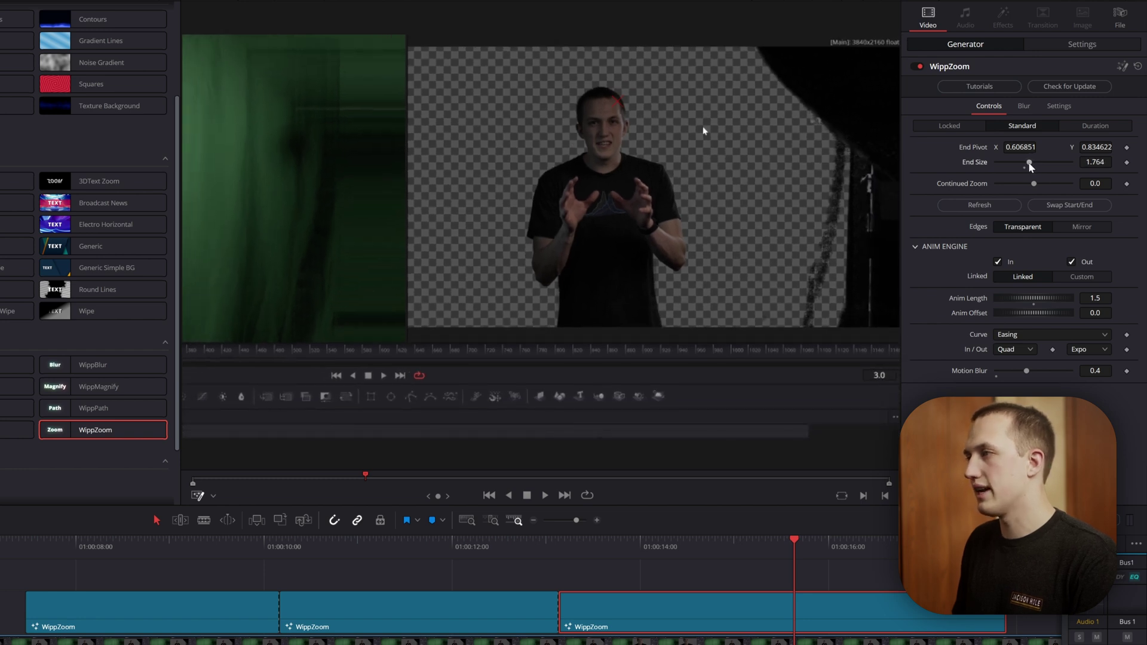
Refresh the third clip to follow the previous zoom and check the transition
left_click(980, 206)
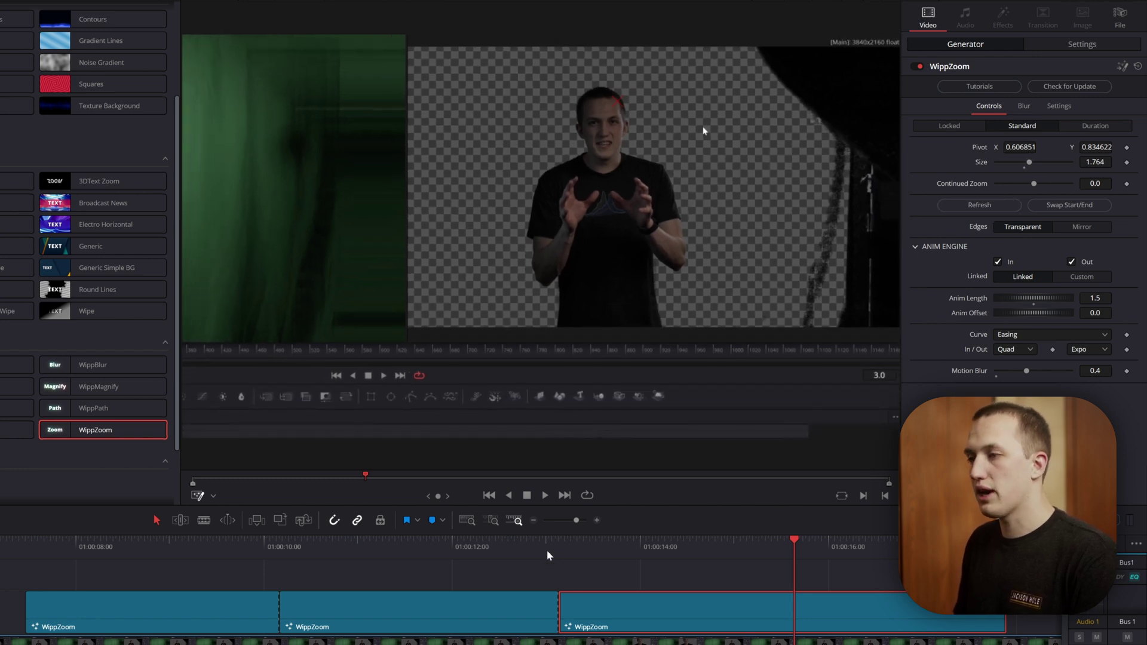
left_click(506, 544)
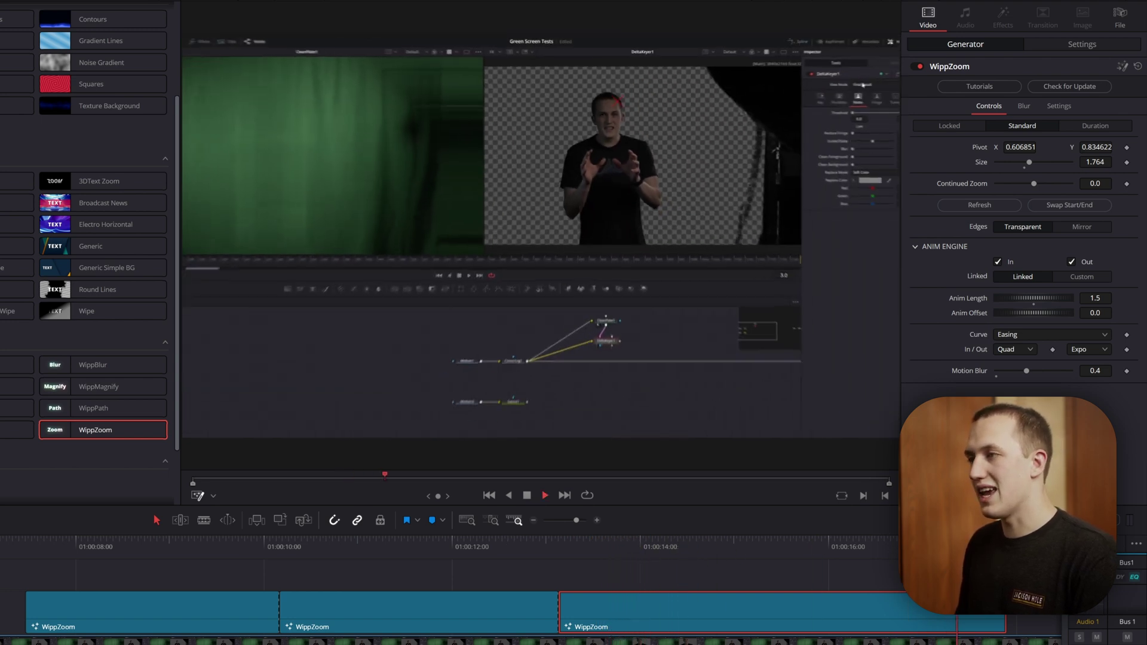
scroll(811, 635, "down", 2)
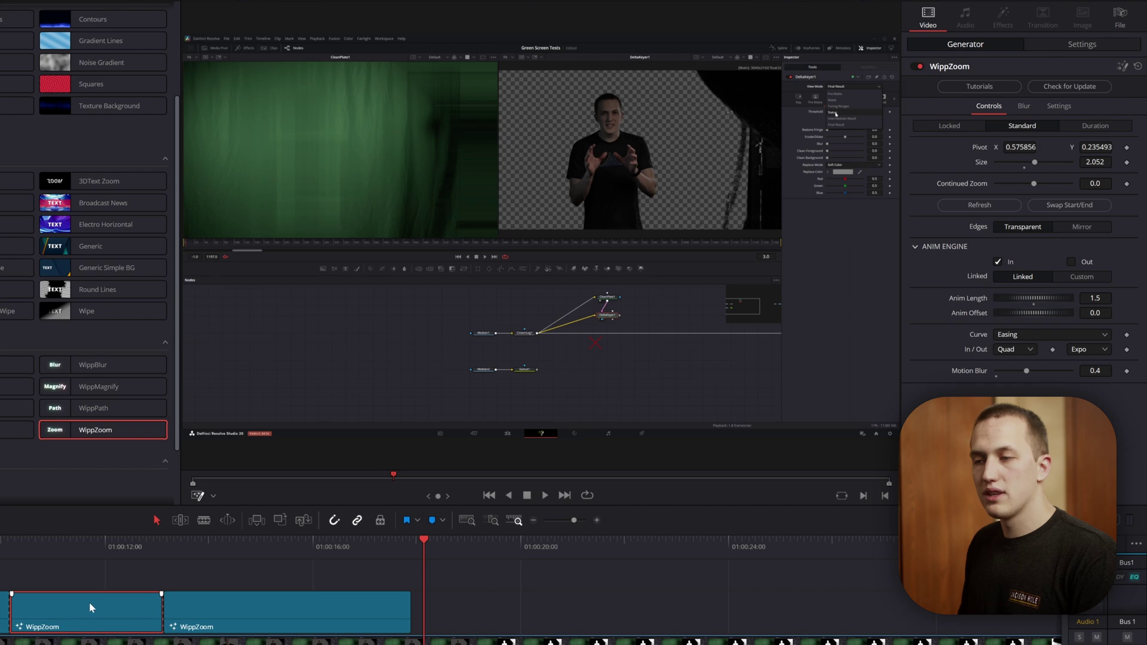
left_click_drag(248, 617, 288, 618)
left_click(256, 543)
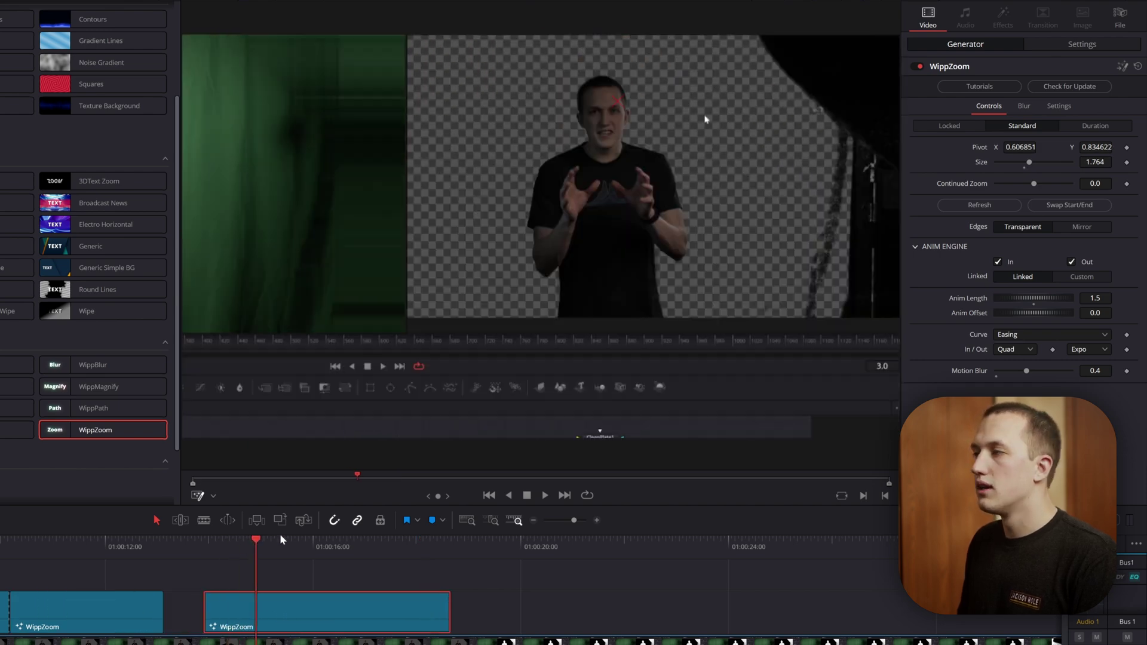
left_click(990, 206)
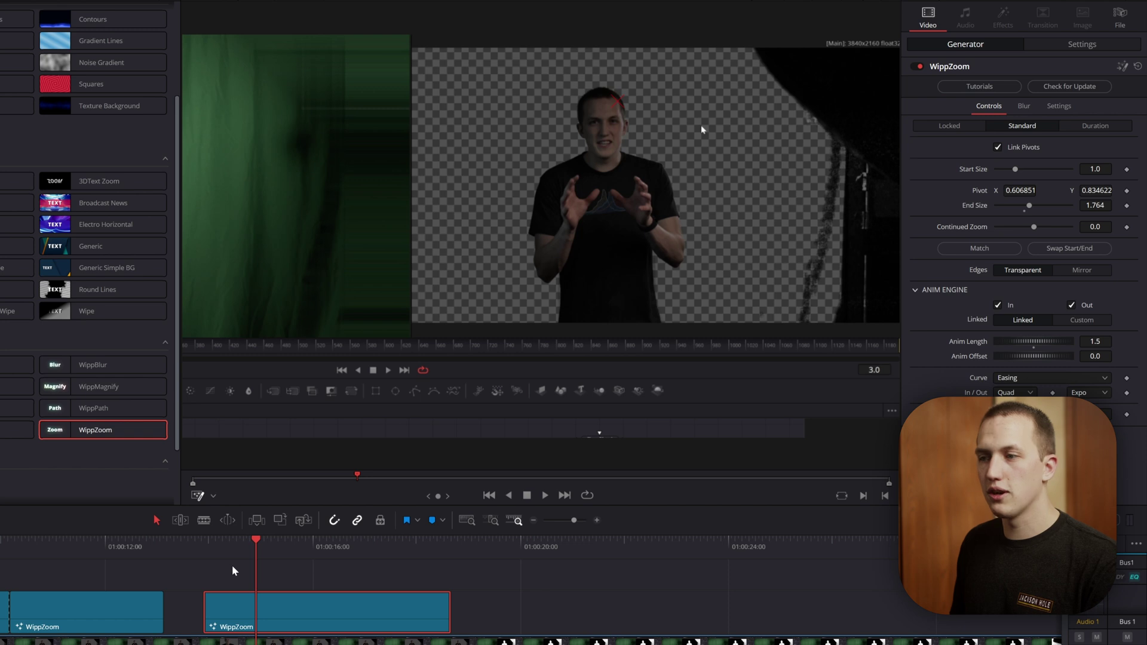
left_click(204, 552)
key("space")
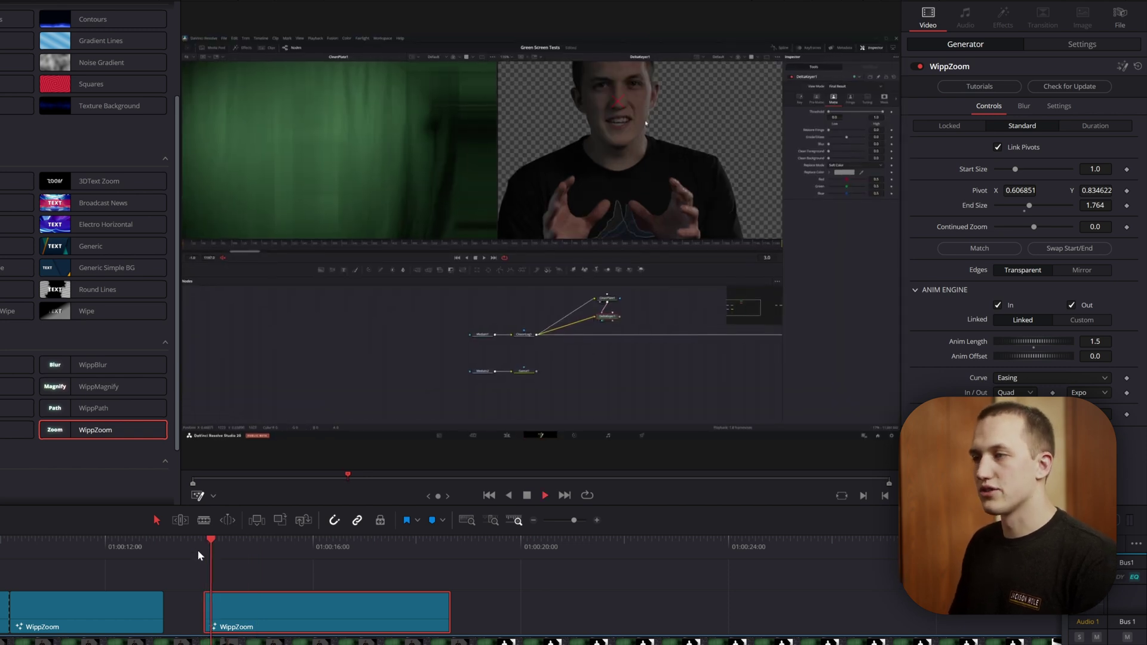
key("space")
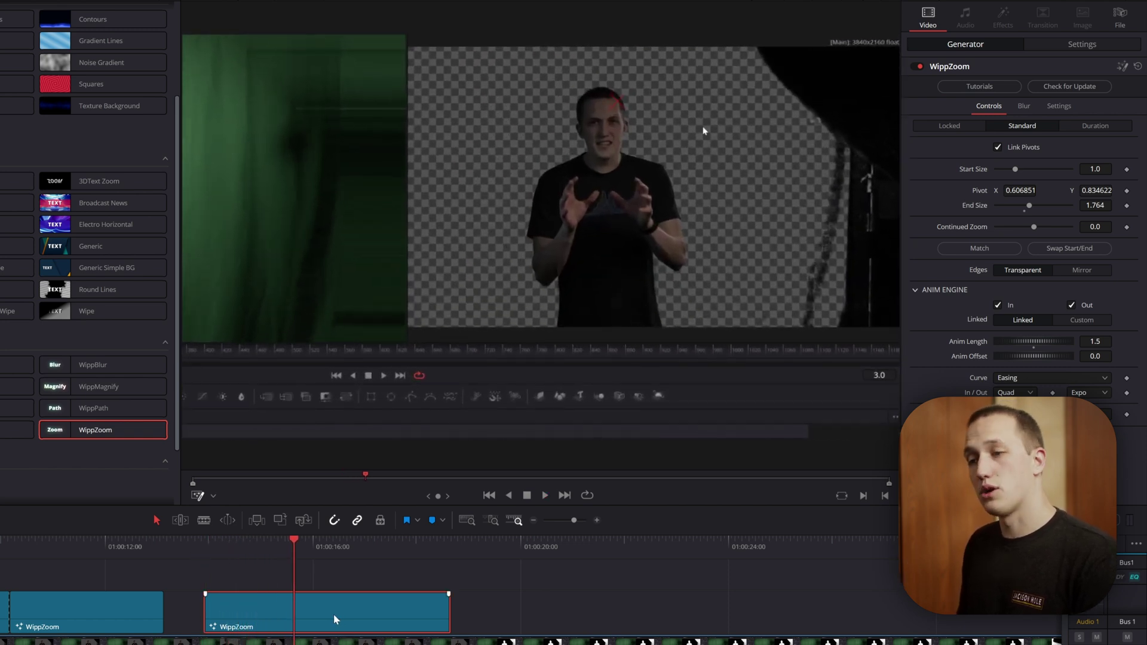
left_click_drag(335, 620, 311, 613)
scroll(980, 251, "down", 2)
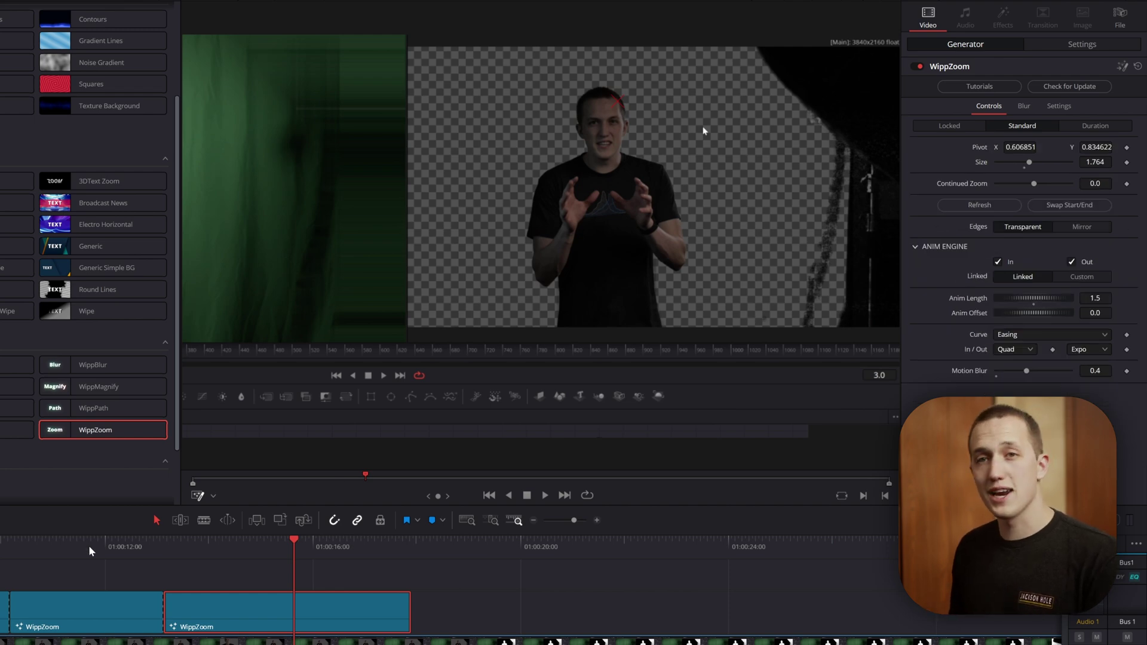
left_click(156, 547)
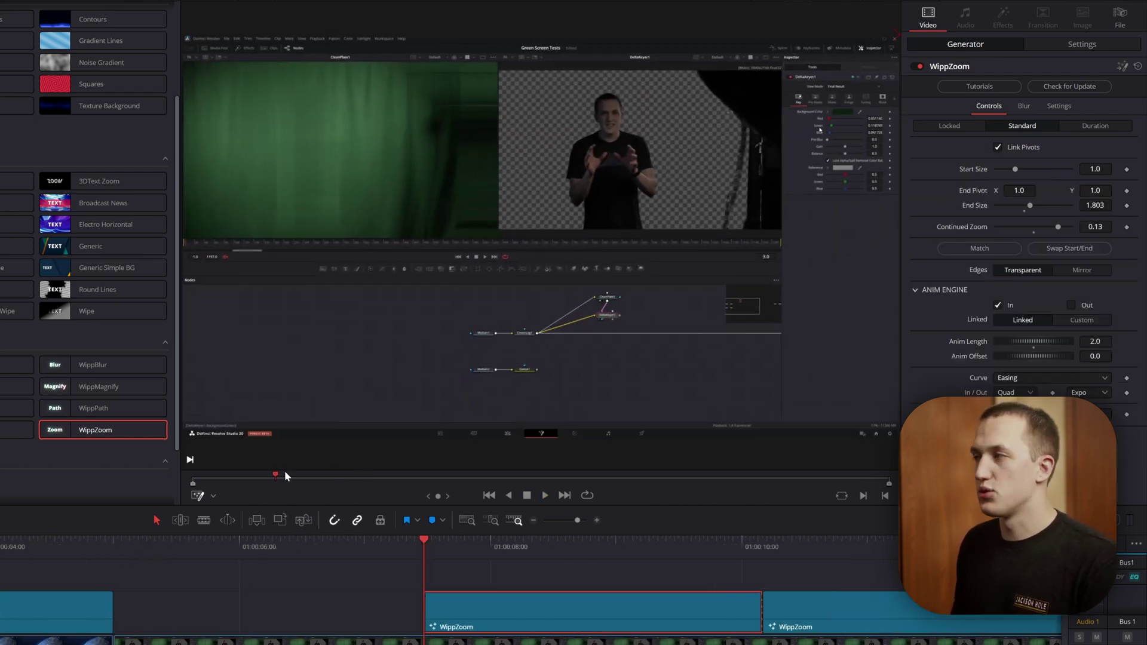
Turn on the WippZoom zoom blur in its Blur tab and preview it
left_click(1025, 109)
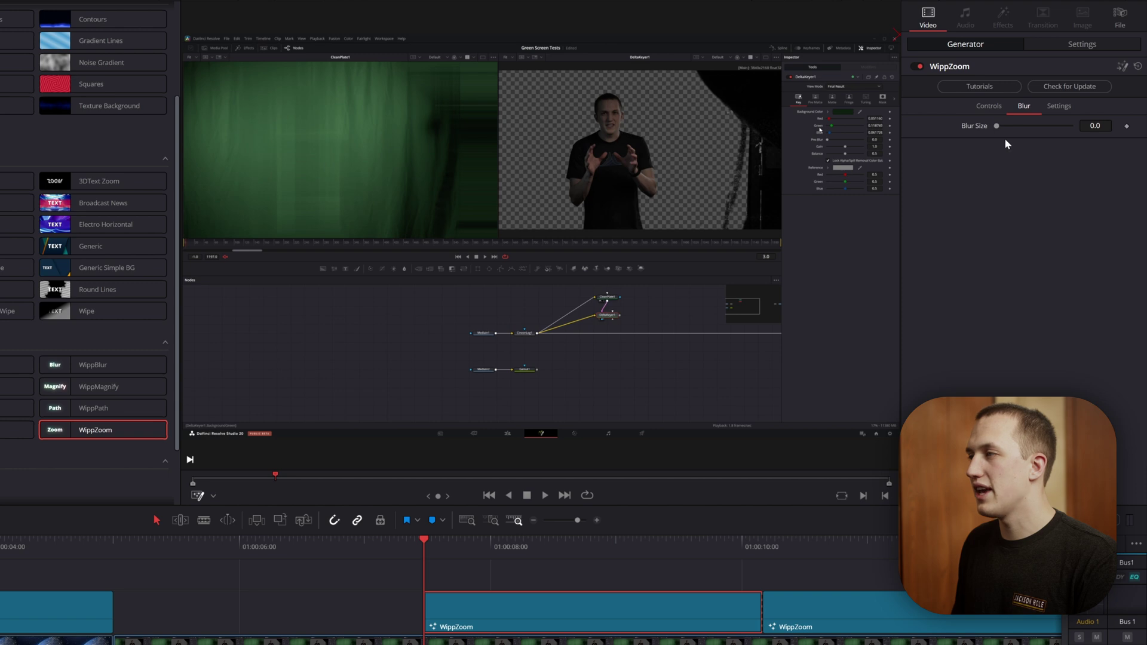
key("space")
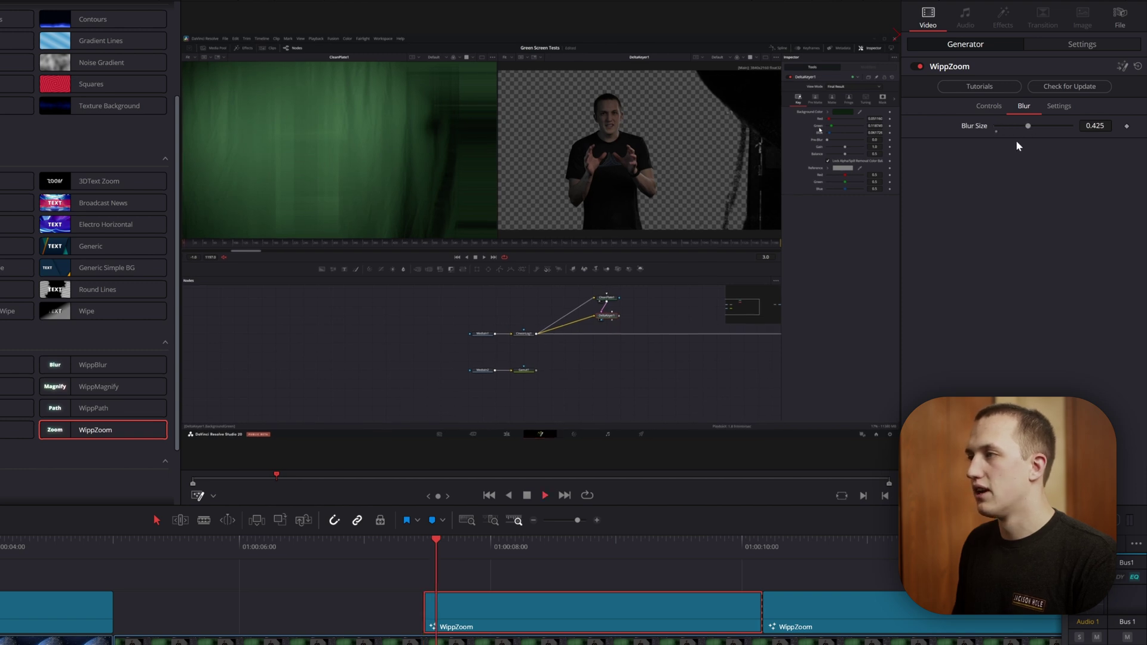
key("space")
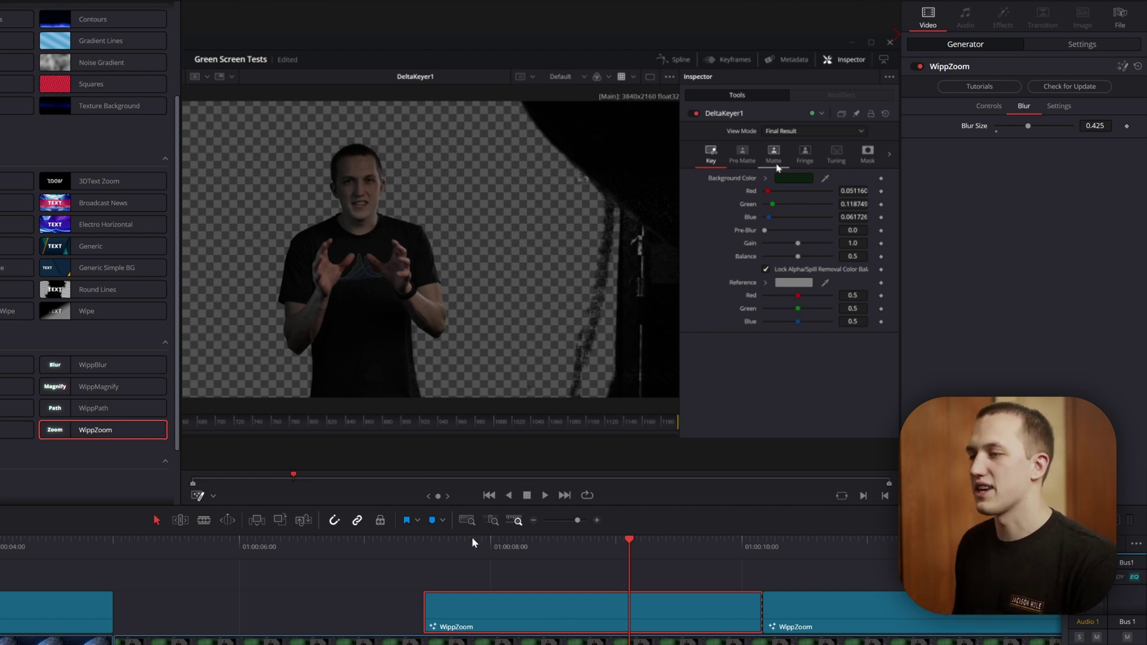
Replay the zoom from the clip start with Blur Size raised to 0.63
left_click(428, 542)
key("space")
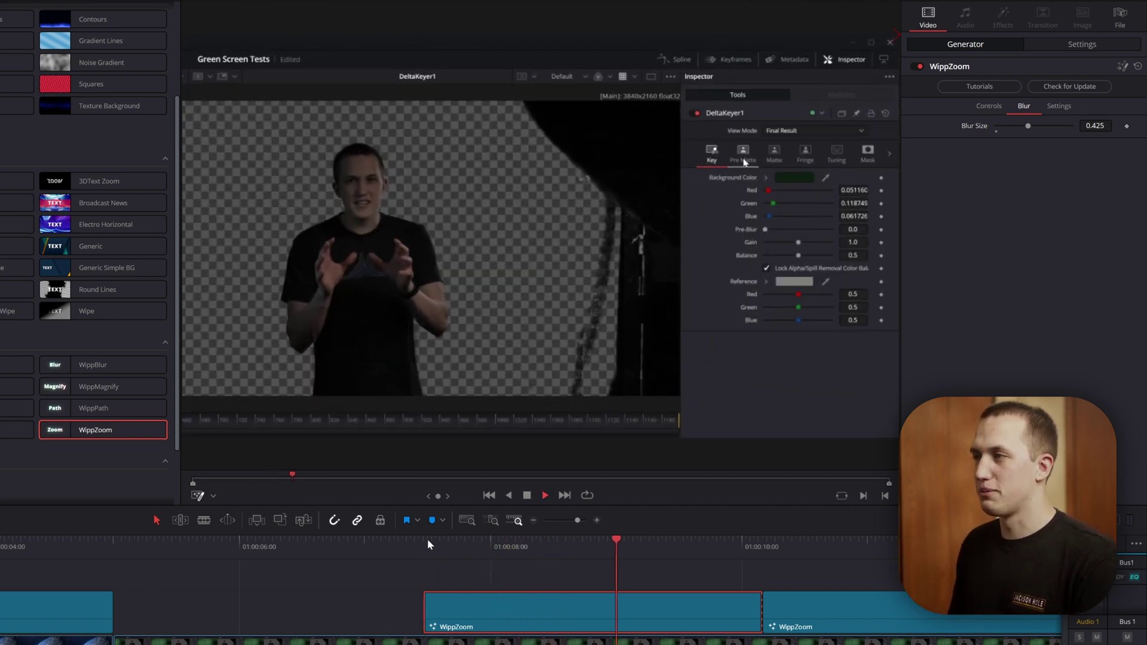
key("space")
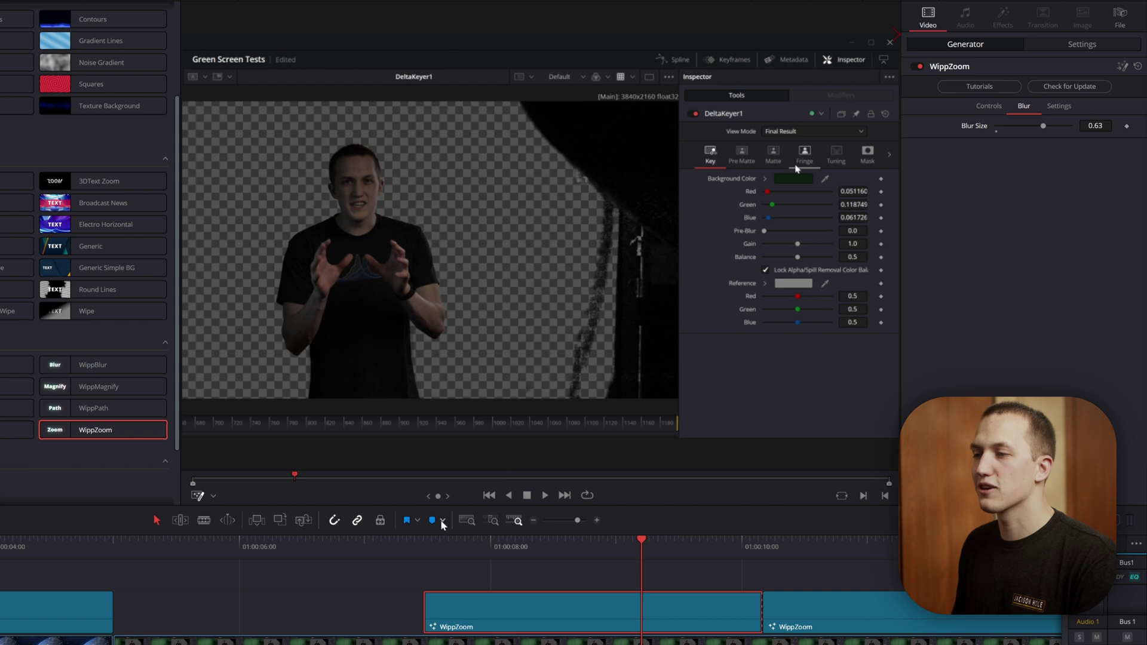
left_click(428, 542)
key("space")
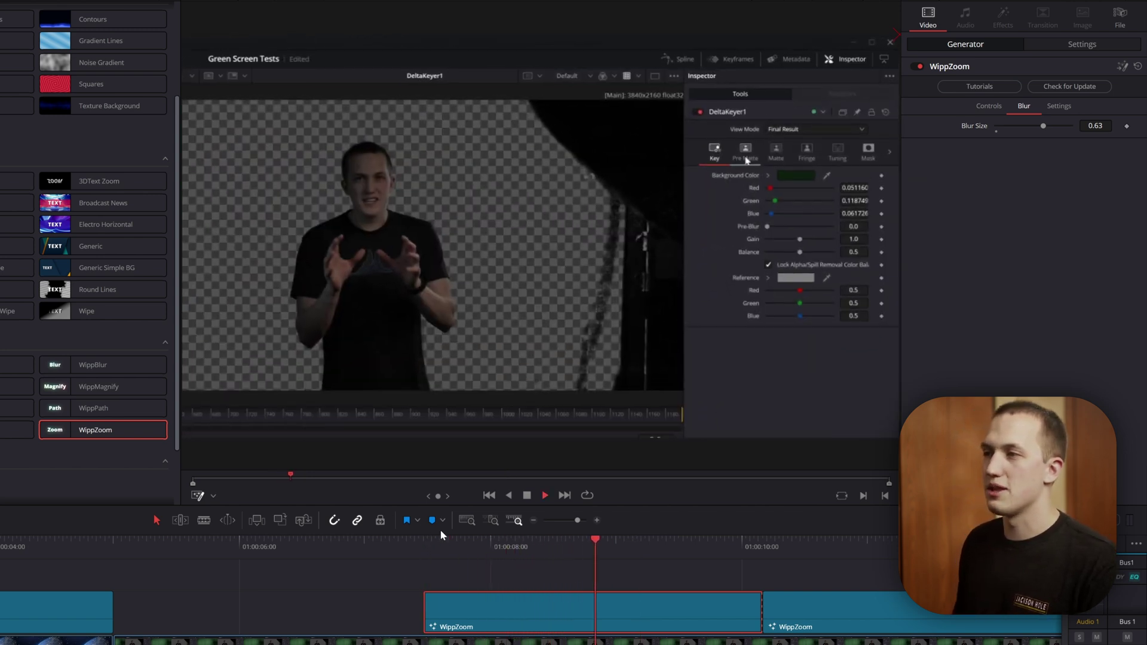
key("space")
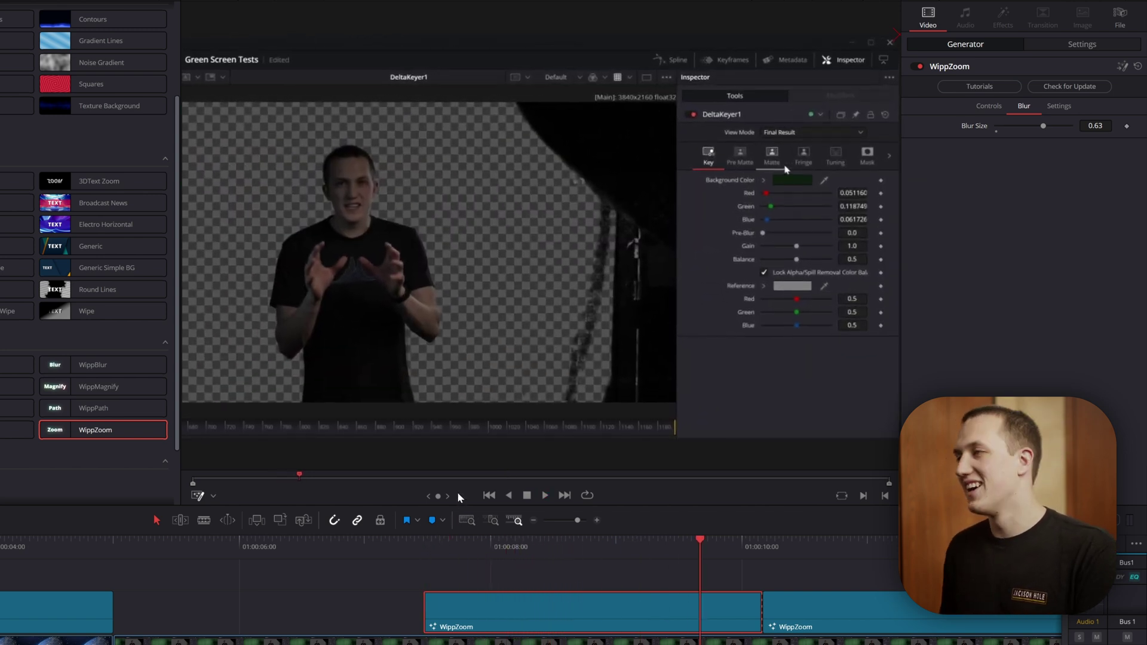